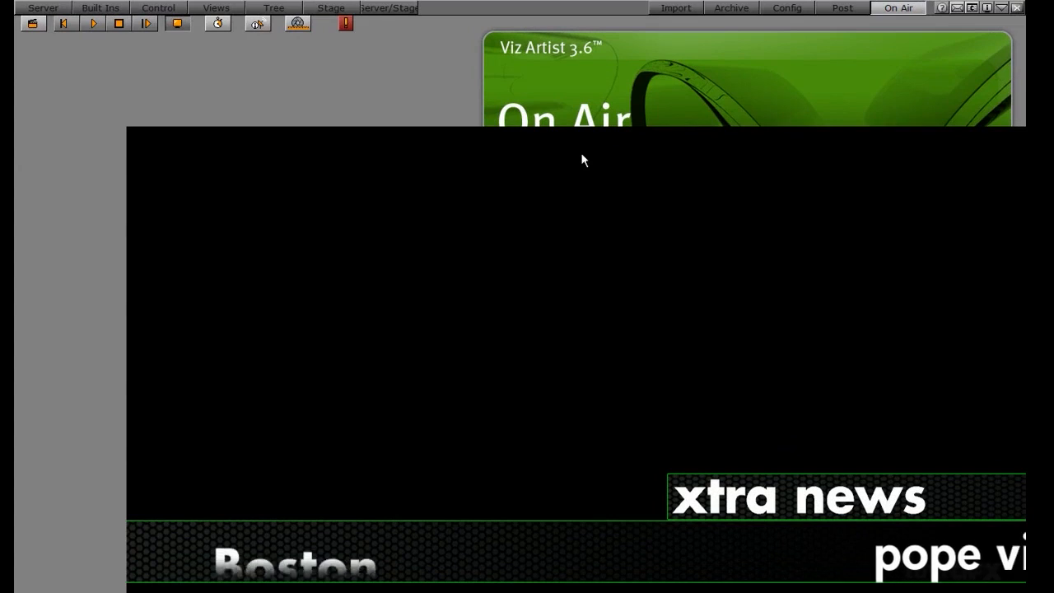
# Step: Switch from Viz Artist's On Air view to the Viz Ticker Wizard window
pyautogui.hotkey('alt', 'Tab')
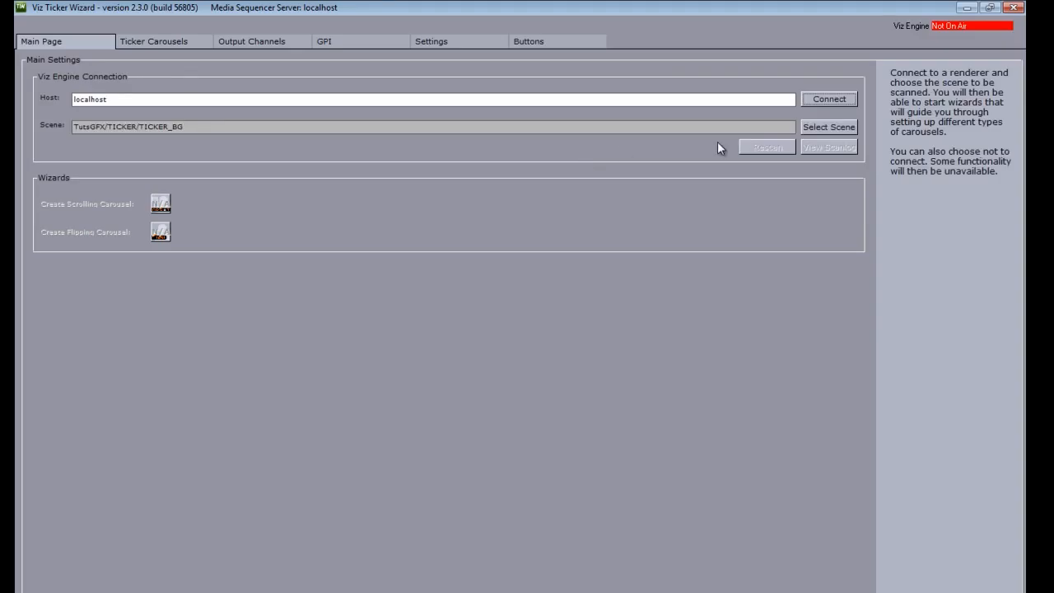
# Step: Connect to the localhost Viz Engine, attempt Select Scene, and move the resulting error aside
pyautogui.click(830, 100)
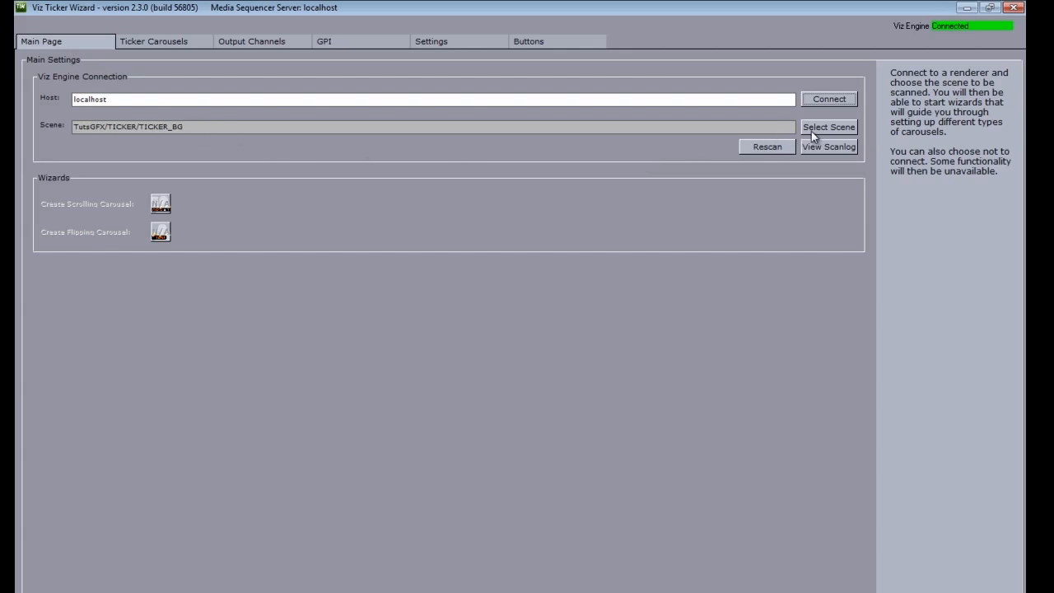
pyautogui.click(816, 129)
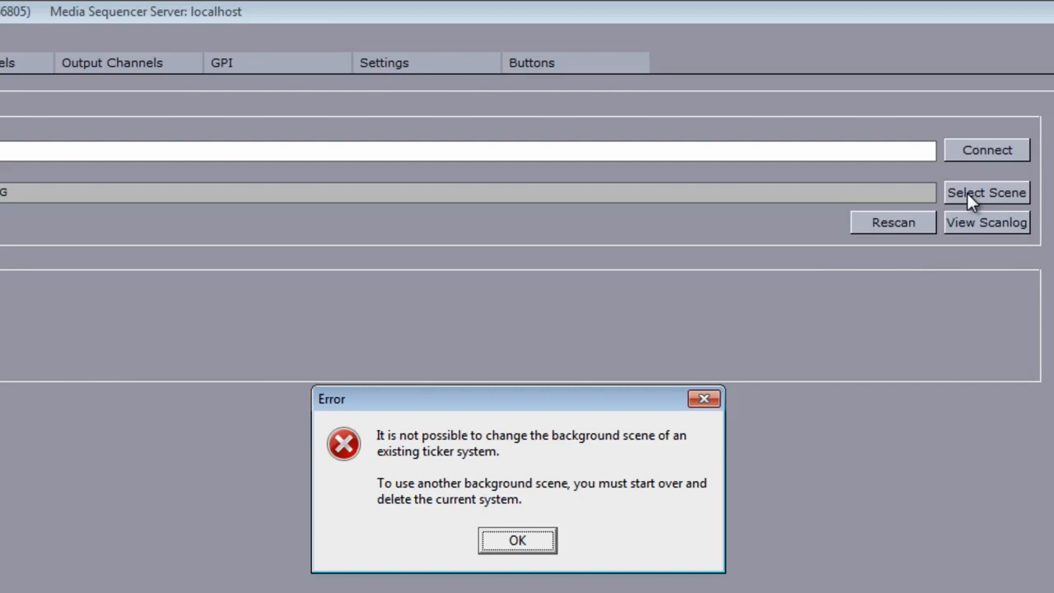
pyautogui.moveTo(386, 401); pyautogui.dragTo(337, 293)
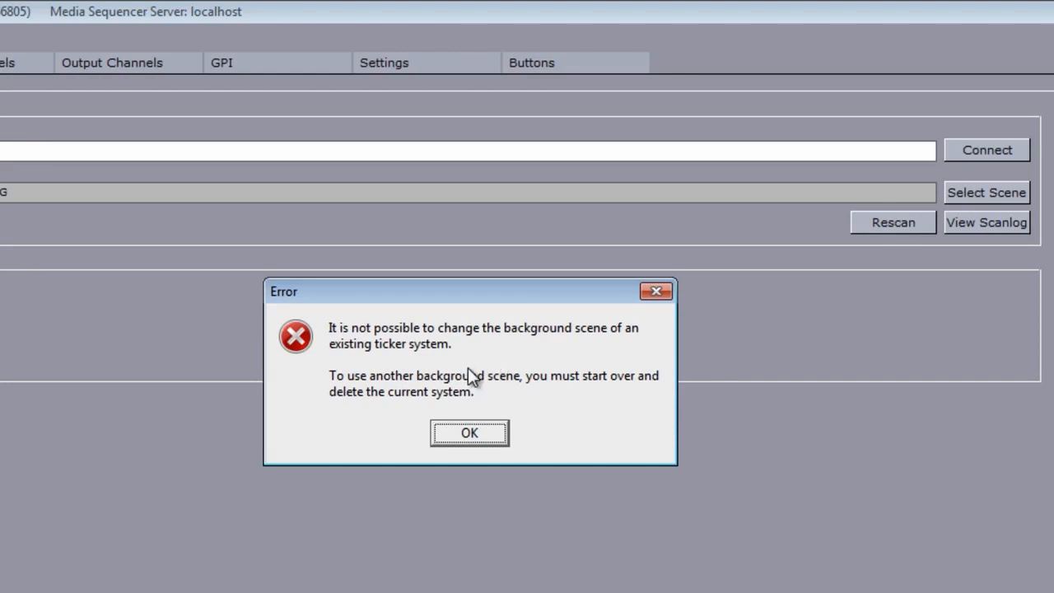
# Step: Dismiss the scene error and delete the MAIN1 and SIDE1 ticker carousels
pyautogui.click(468, 433)
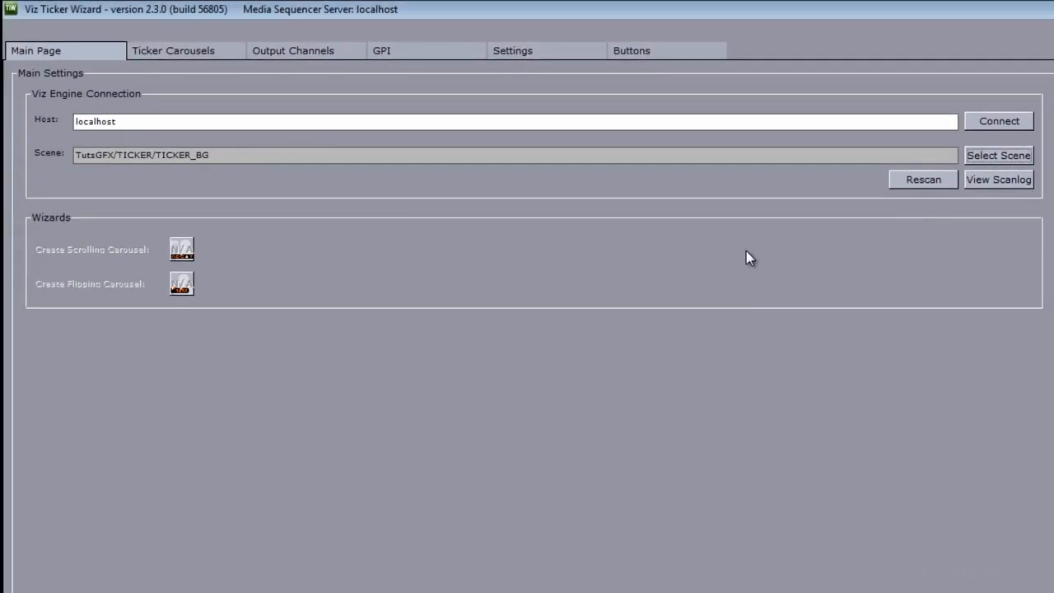
pyautogui.click(171, 52)
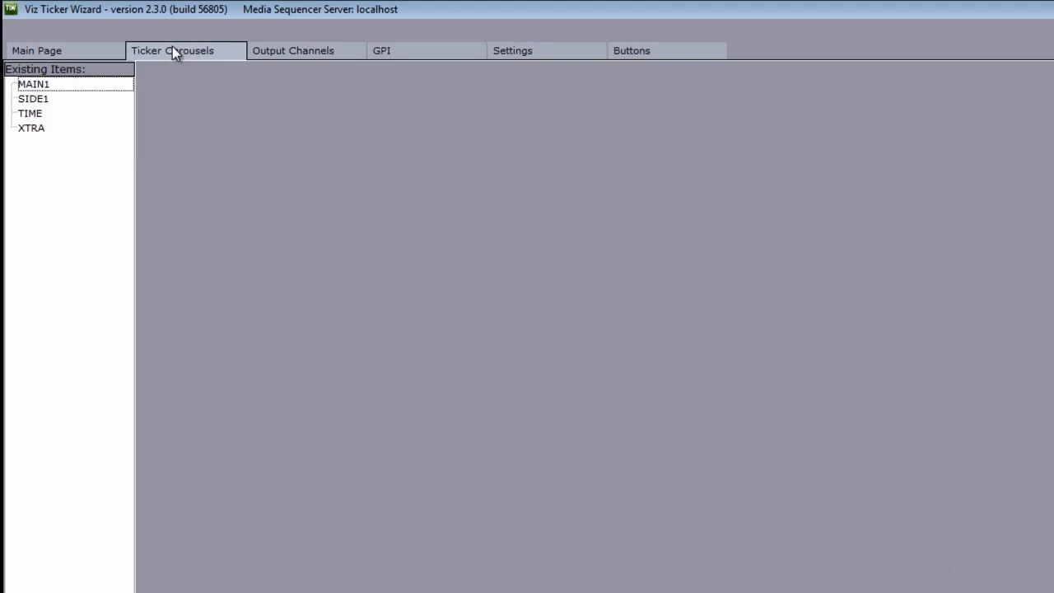
pyautogui.click(36, 87)
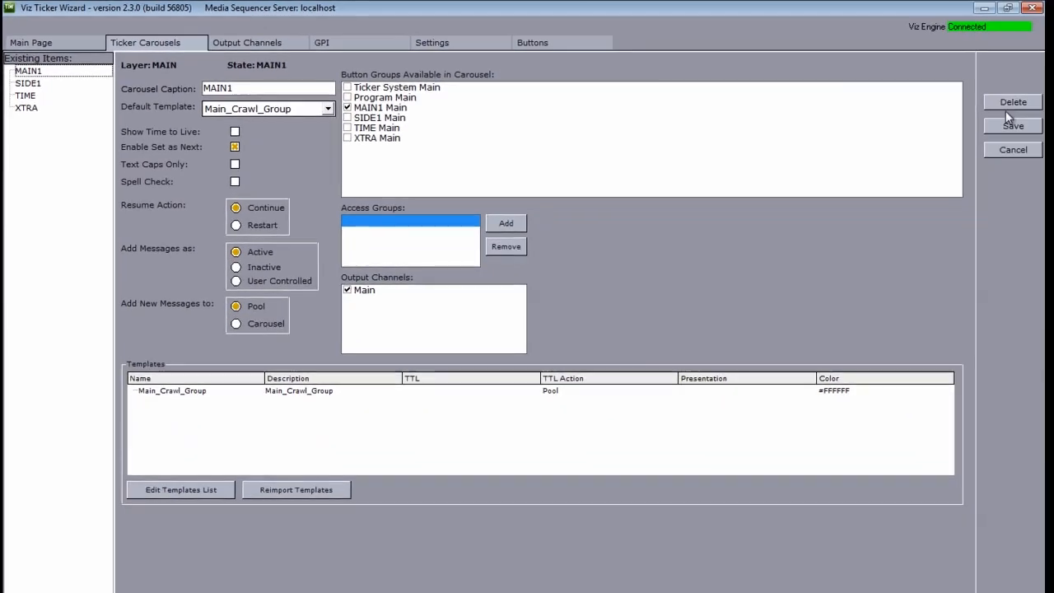
pyautogui.click(1010, 102)
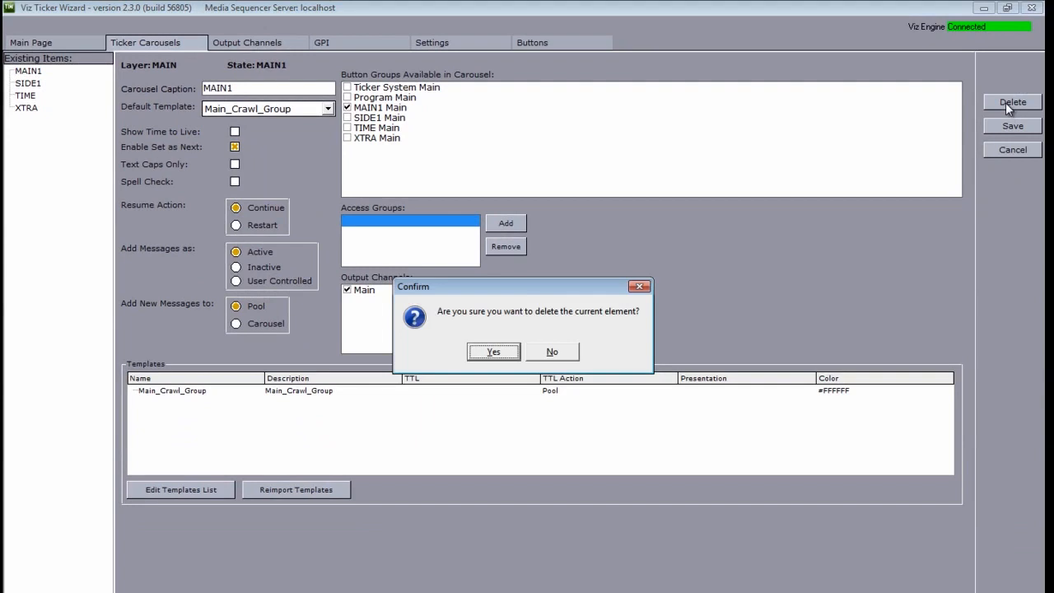
pyautogui.click(483, 354)
pyautogui.click(35, 72)
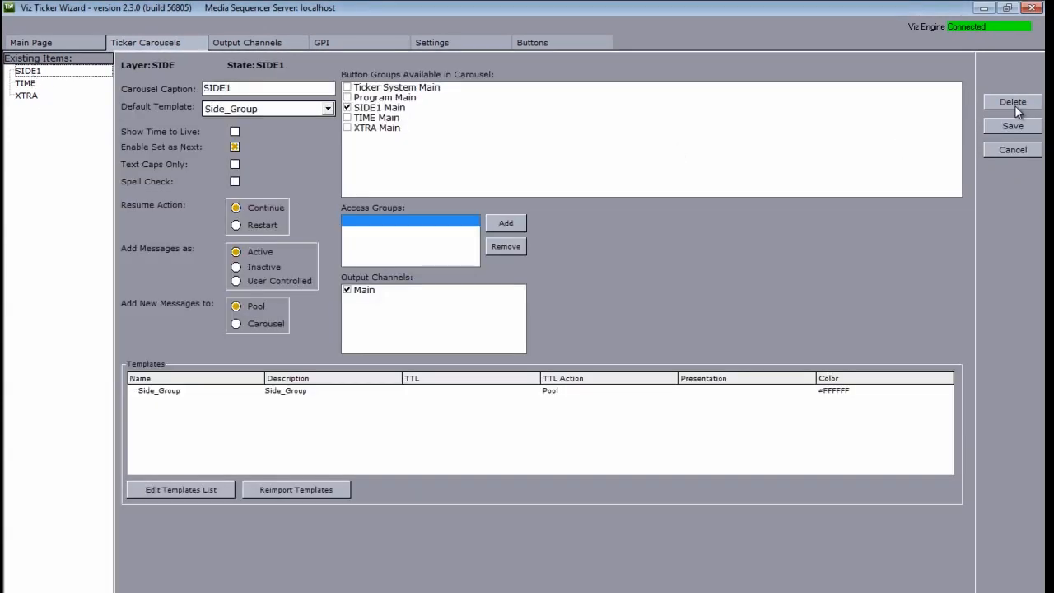
pyautogui.click(1018, 111)
pyautogui.click(503, 352)
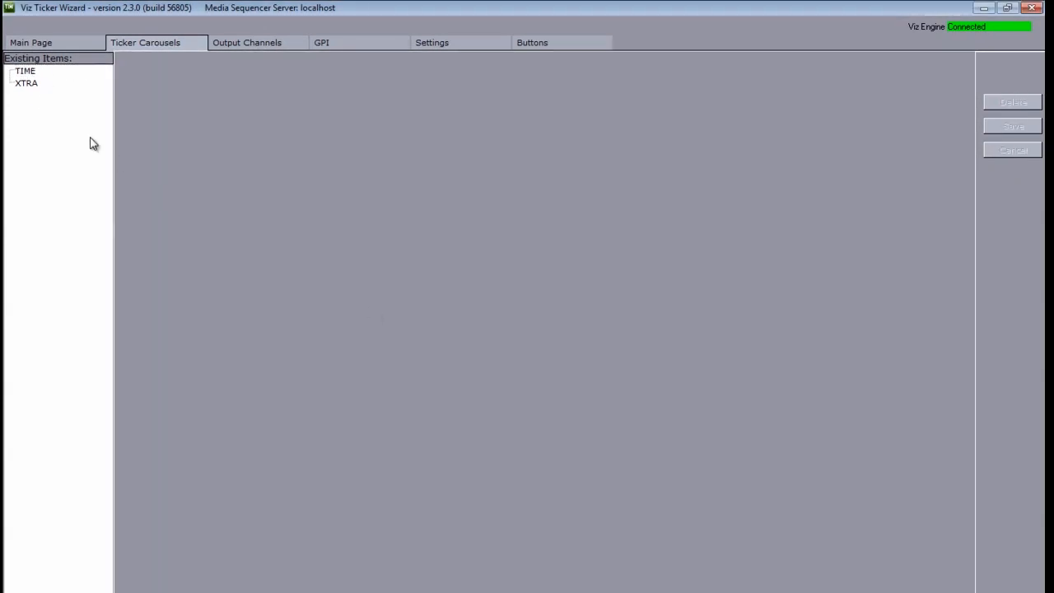
# Step: Delete the TIME and XTRA ticker carousels
pyautogui.click(26, 71)
pyautogui.click(1012, 102)
pyautogui.click(490, 352)
pyautogui.click(36, 73)
pyautogui.click(1012, 102)
pyautogui.click(499, 353)
# Step: Delete the Main output channel and return to the main settings page
pyautogui.click(246, 45)
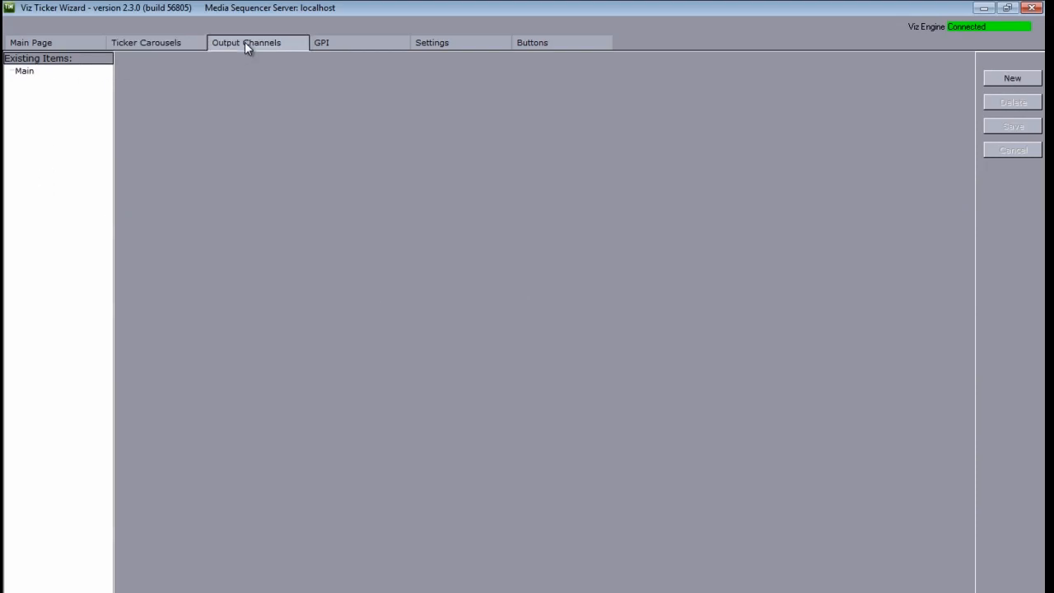
pyautogui.click(28, 74)
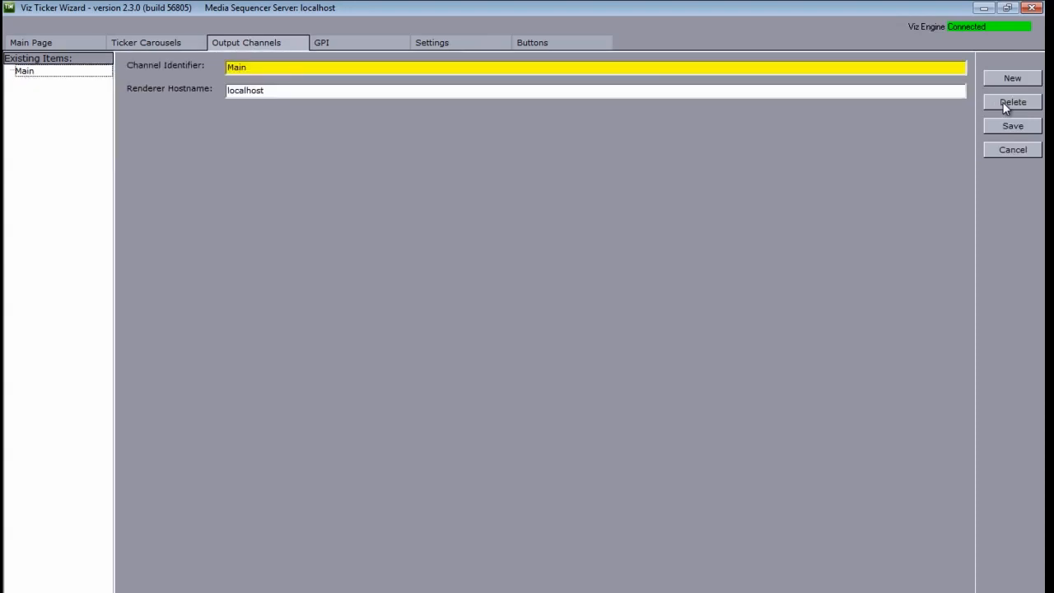
pyautogui.click(998, 102)
pyautogui.click(497, 351)
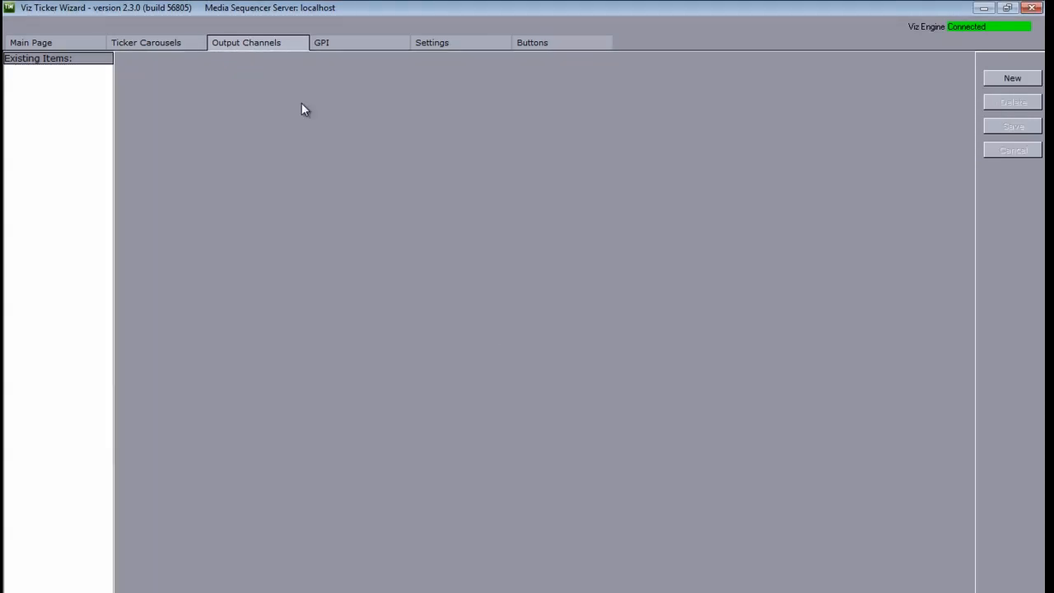
pyautogui.click(66, 47)
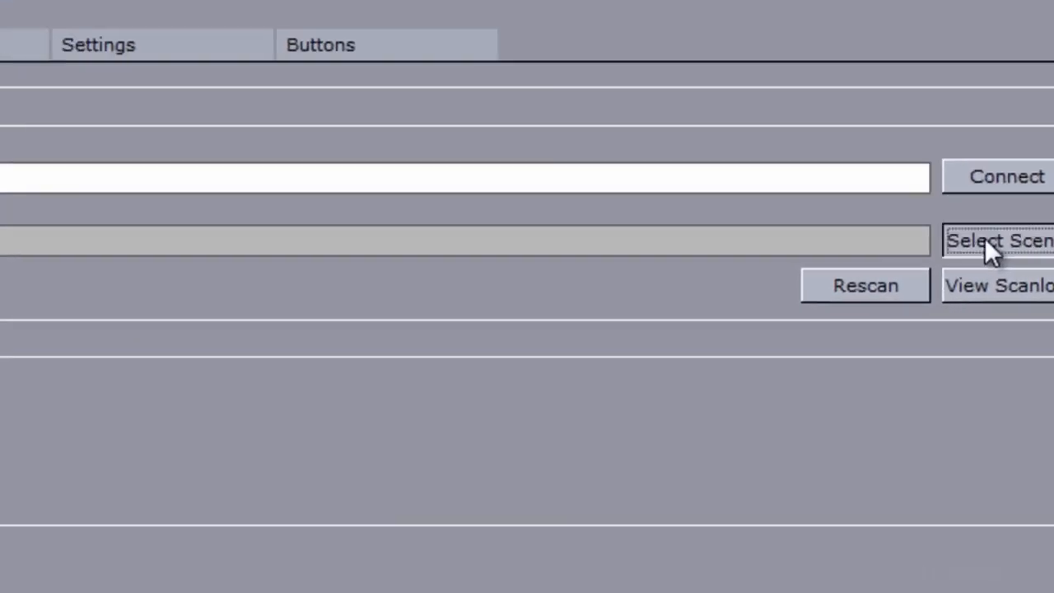
# Step: Choose TICKER_BG as the scene to scan and launch the scrolling carousel wizard
pyautogui.click(933, 318)
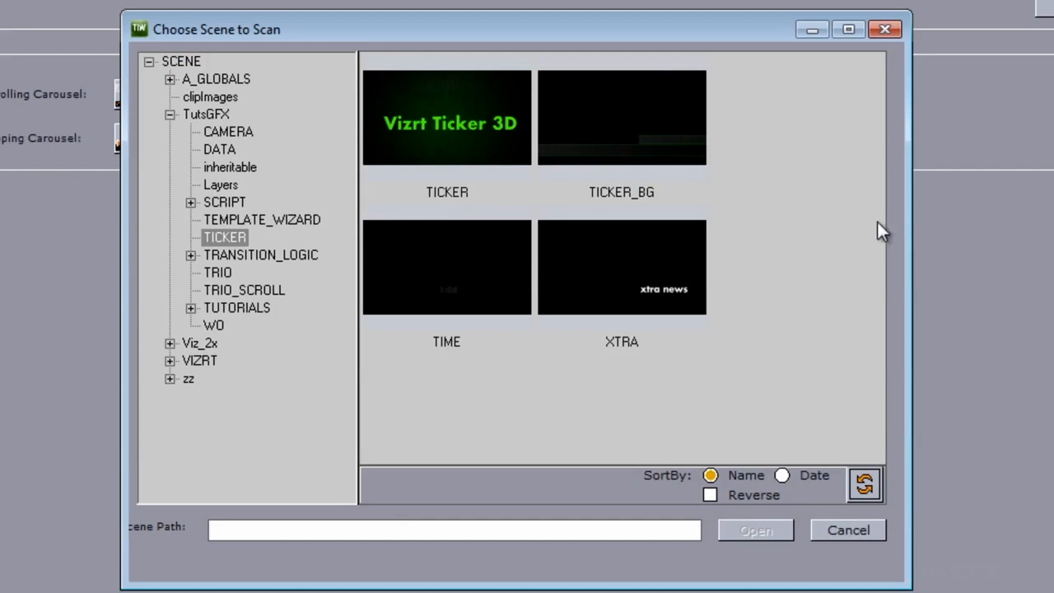
pyautogui.doubleClick(599, 125)
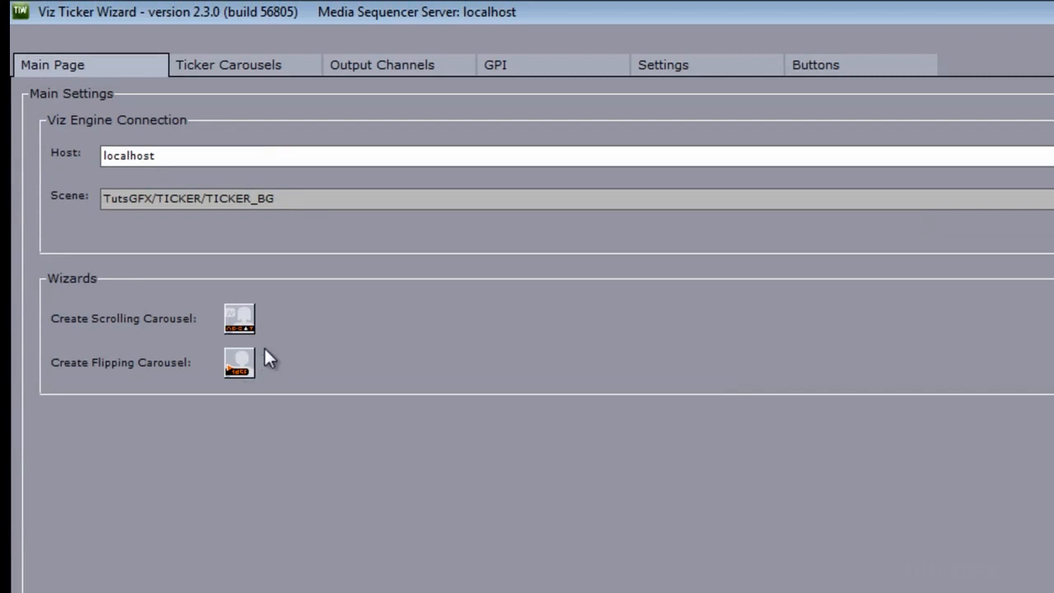
pyautogui.click(235, 321)
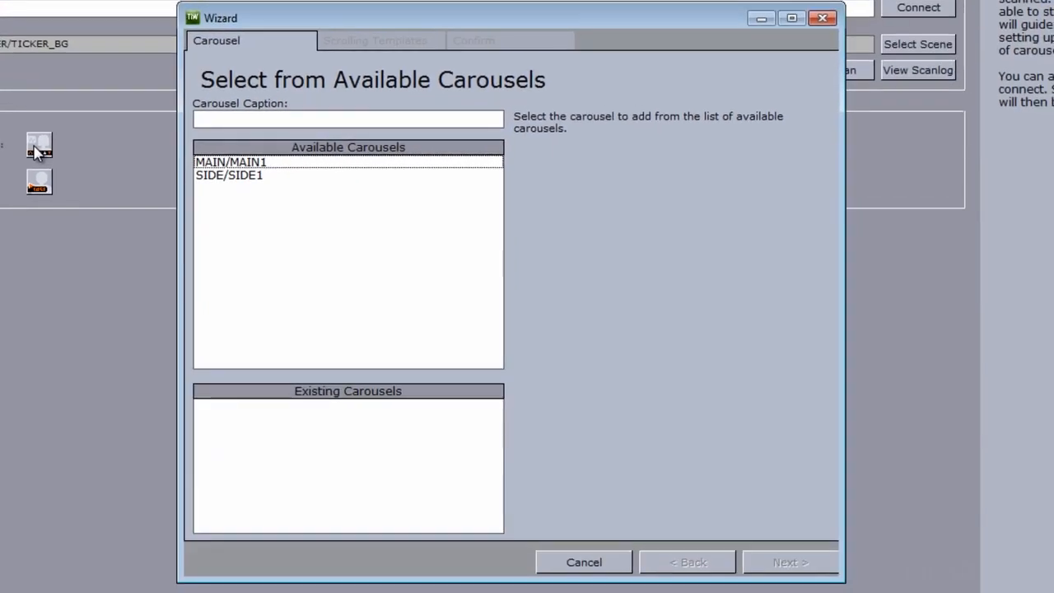
# Step: Add the MAIN/MAIN1 scrolling carousel using the Main_Crawl_Group template
pyautogui.click(217, 164)
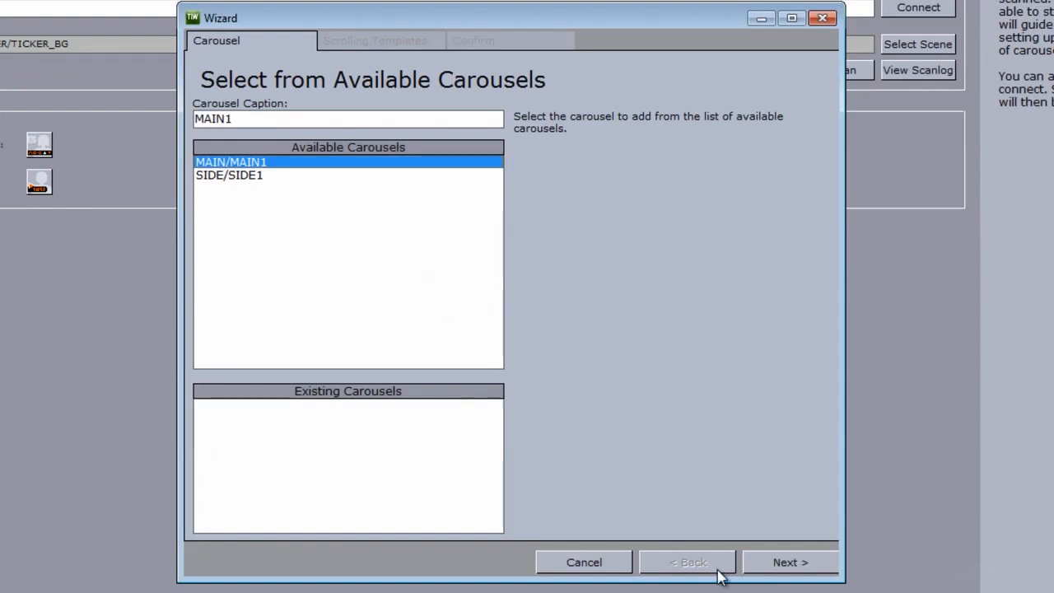
pyautogui.click(785, 563)
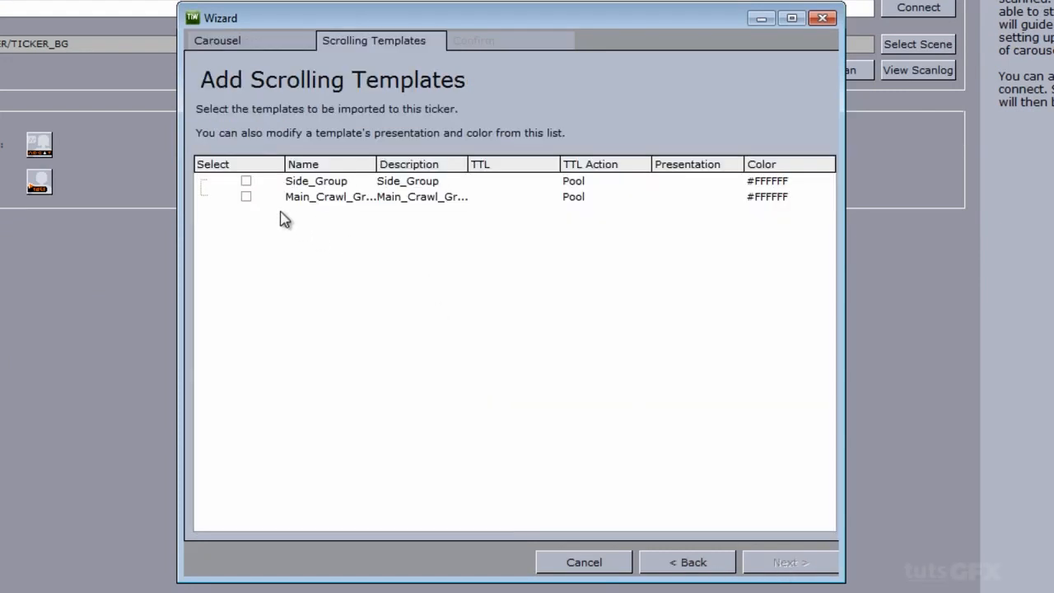
pyautogui.click(246, 196)
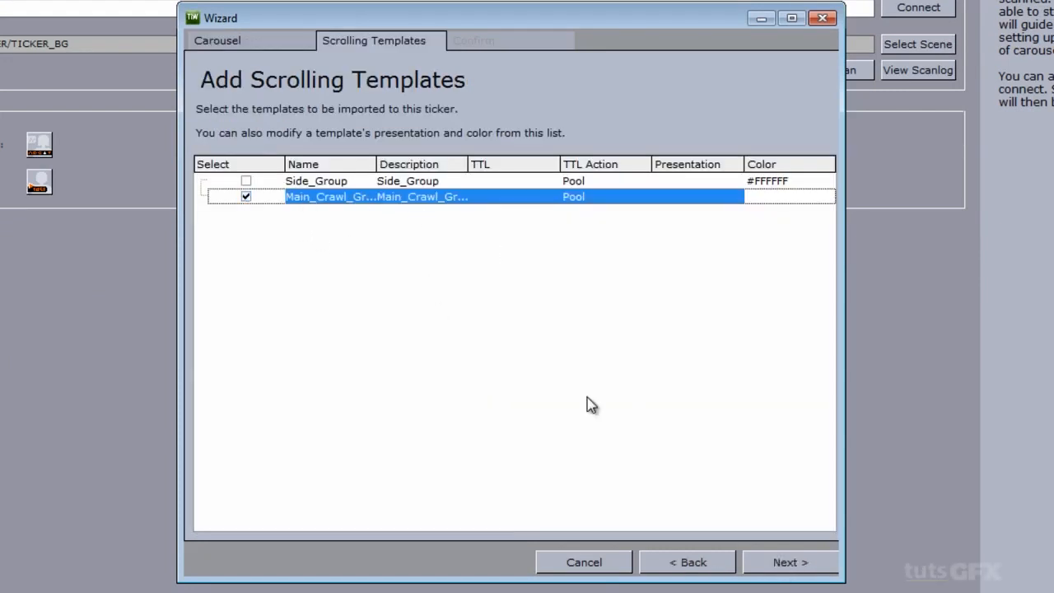
pyautogui.click(787, 564)
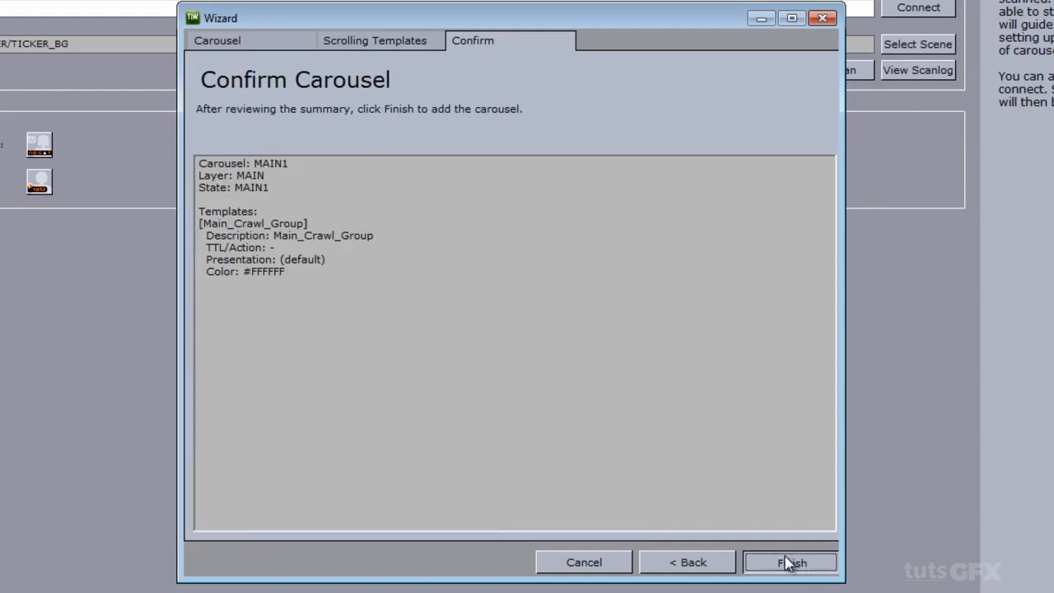
pyautogui.click(786, 563)
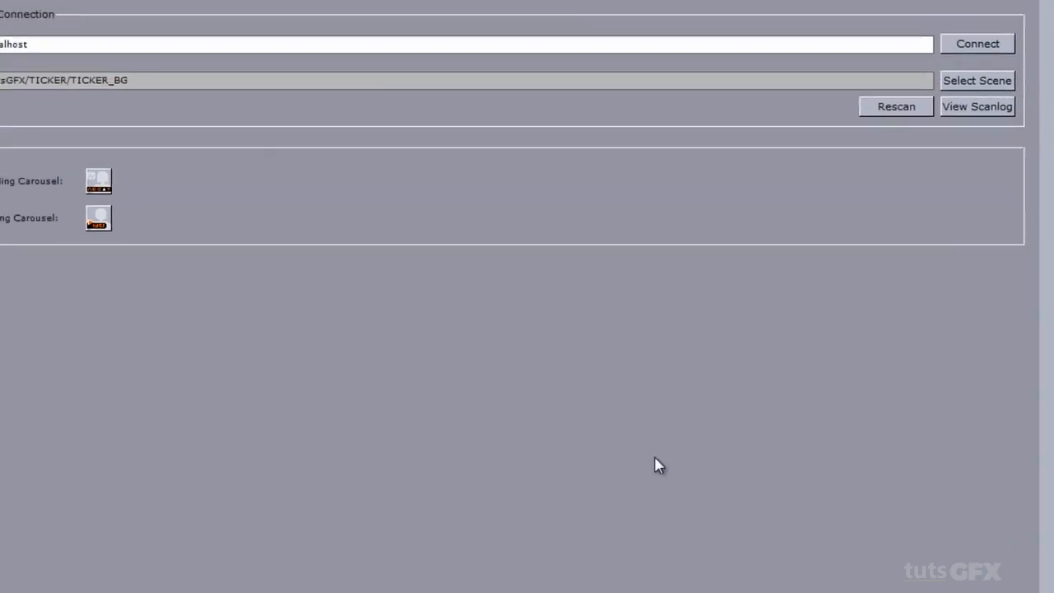
# Step: Add the SIDE/SIDE1 scrolling carousel using the Side_Group template
pyautogui.click(33, 143)
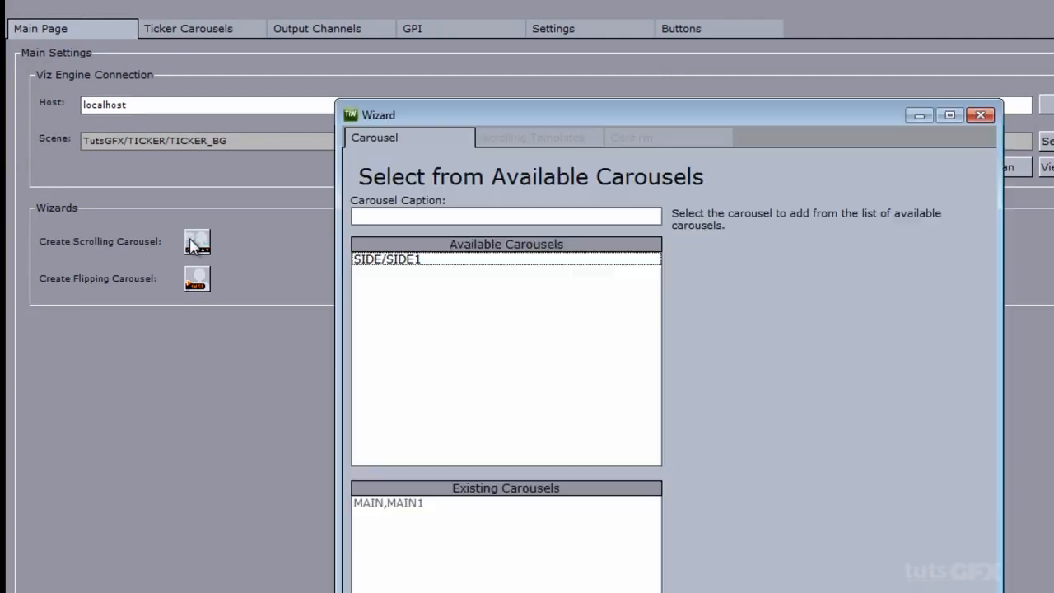
pyautogui.click(375, 259)
pyautogui.click(895, 581)
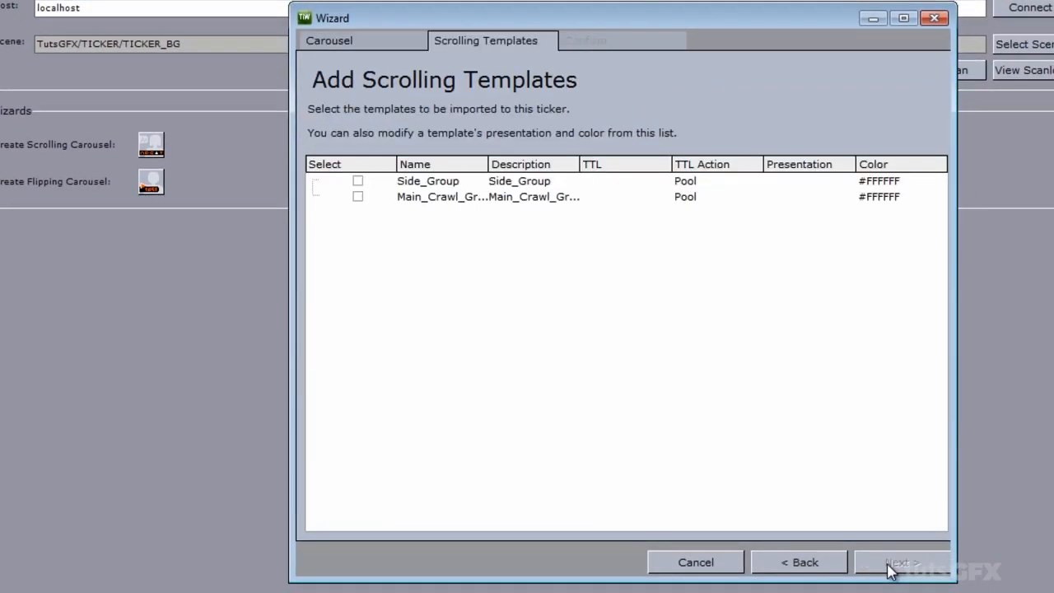
pyautogui.click(364, 191)
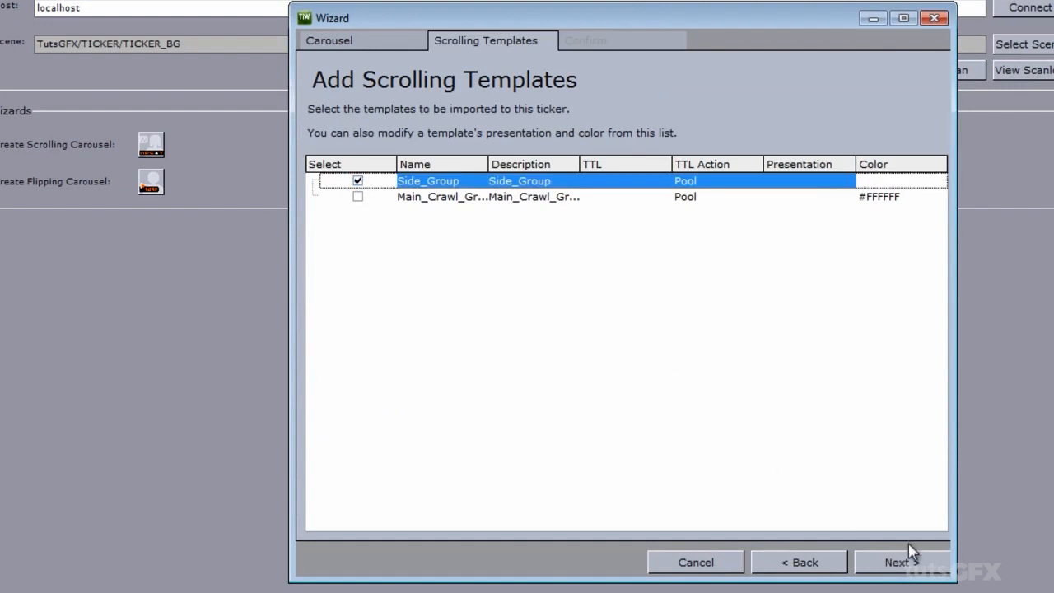
pyautogui.click(891, 565)
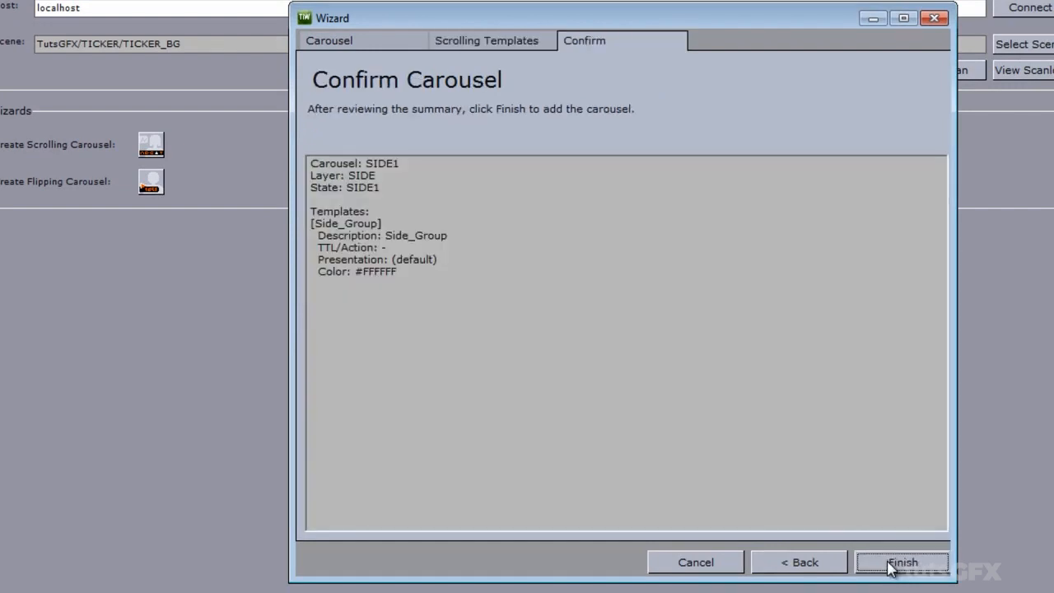
pyautogui.click(891, 565)
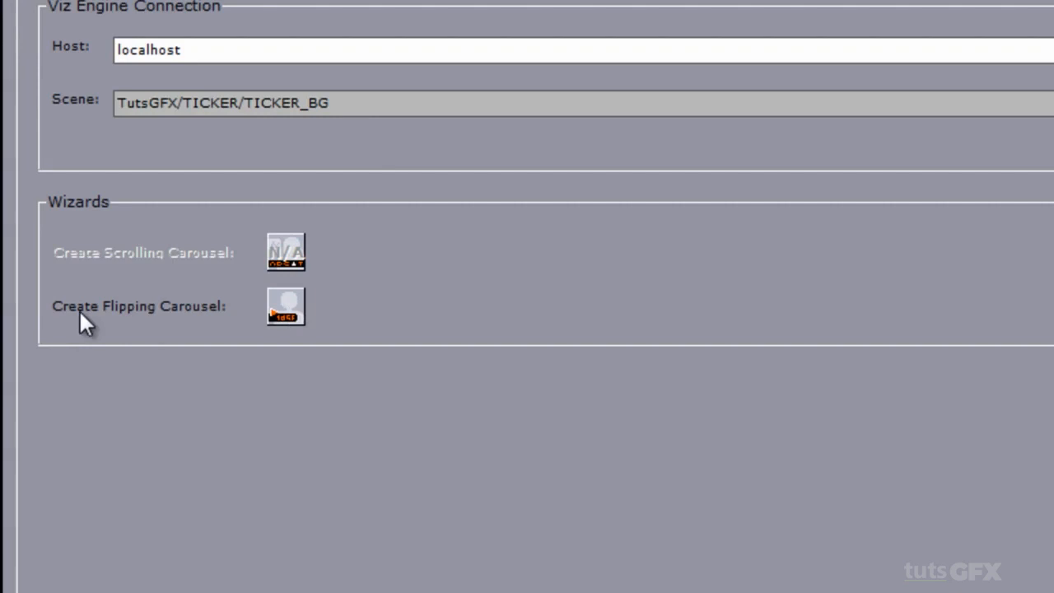
# Step: Add a TIME flipping carousel, importing the TIME scene as its template
pyautogui.click(283, 310)
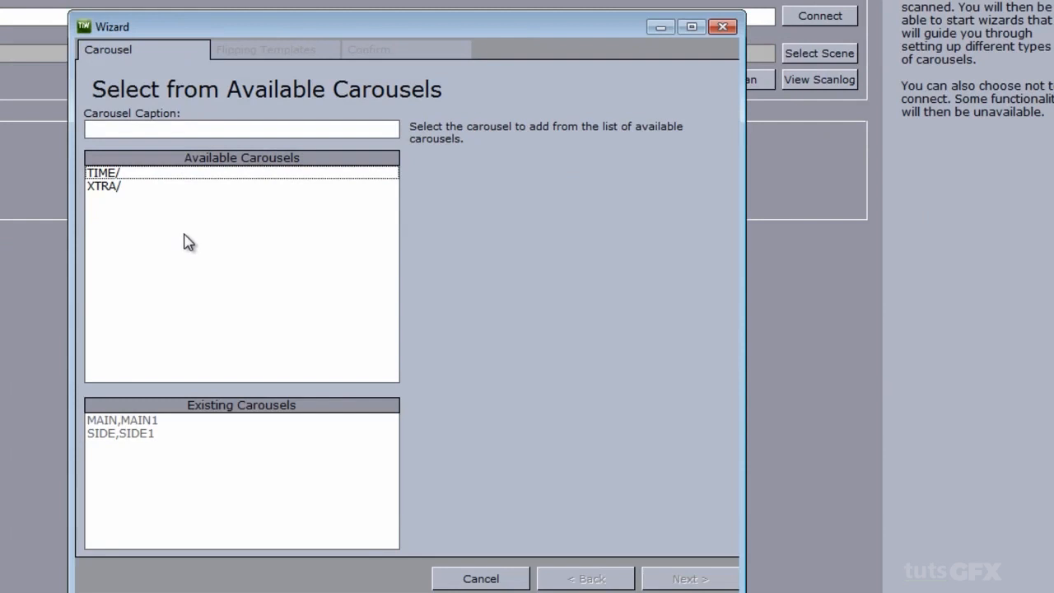
pyautogui.click(102, 174)
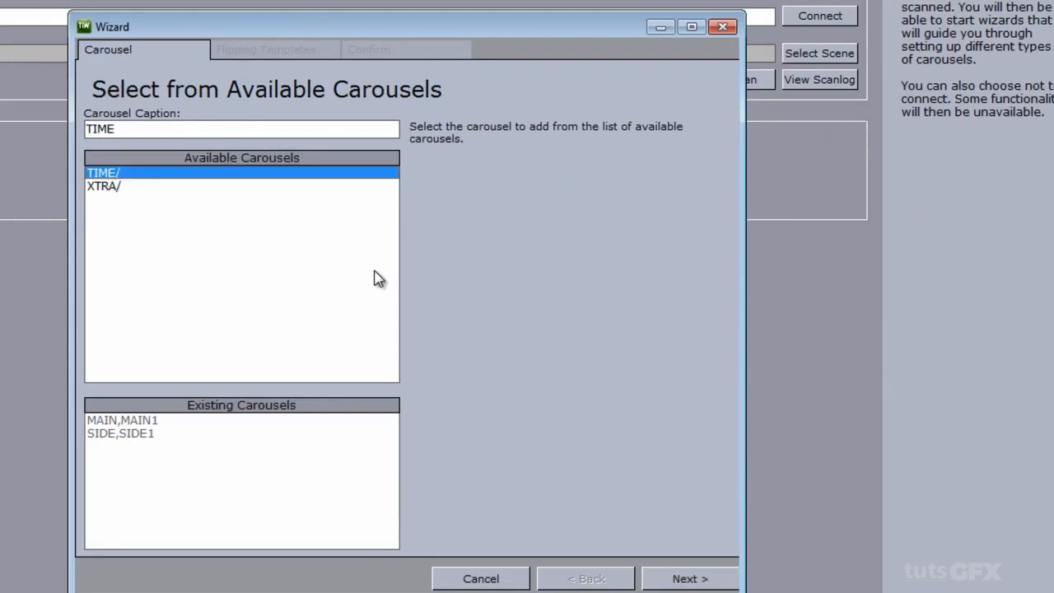
pyautogui.click(686, 580)
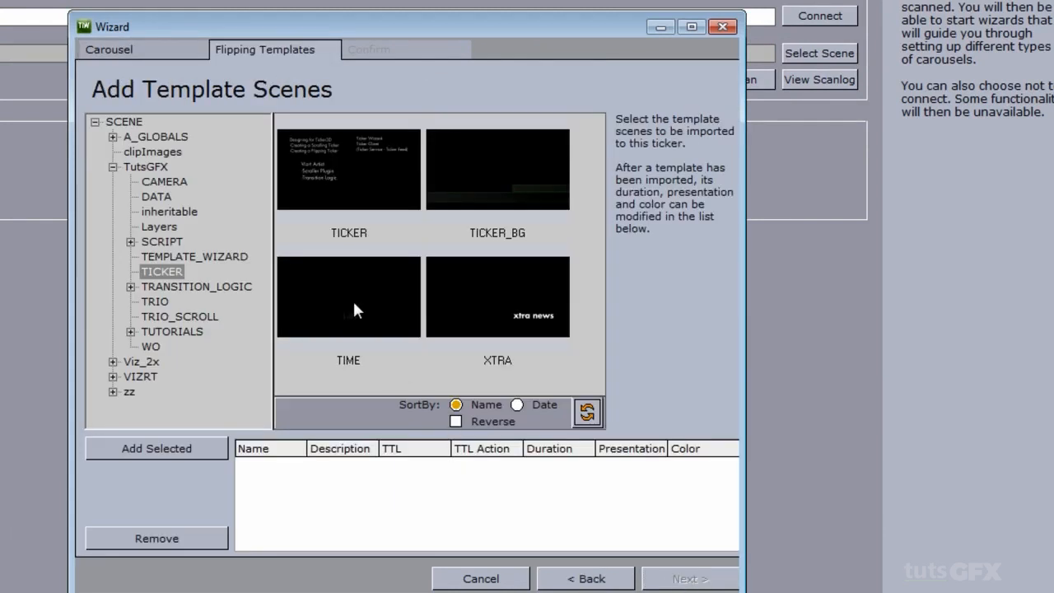
pyautogui.doubleClick(353, 303)
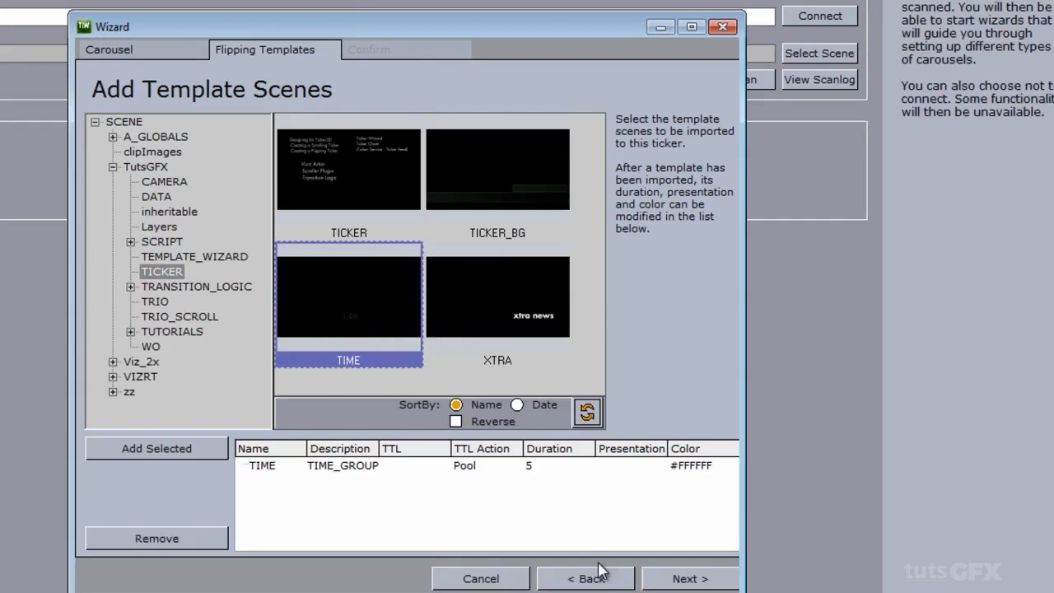
pyautogui.click(691, 580)
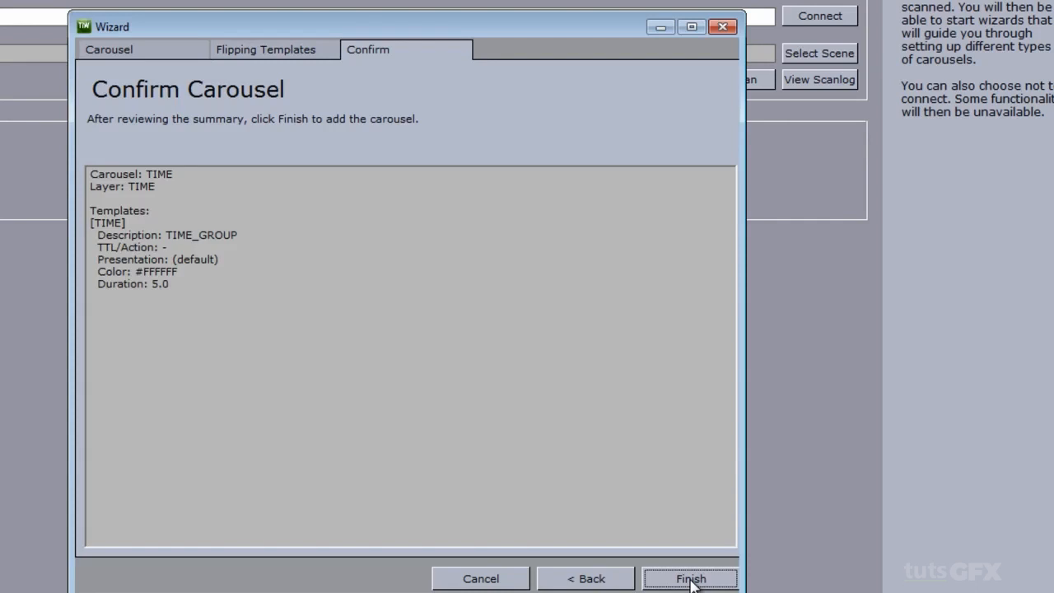
pyautogui.click(691, 579)
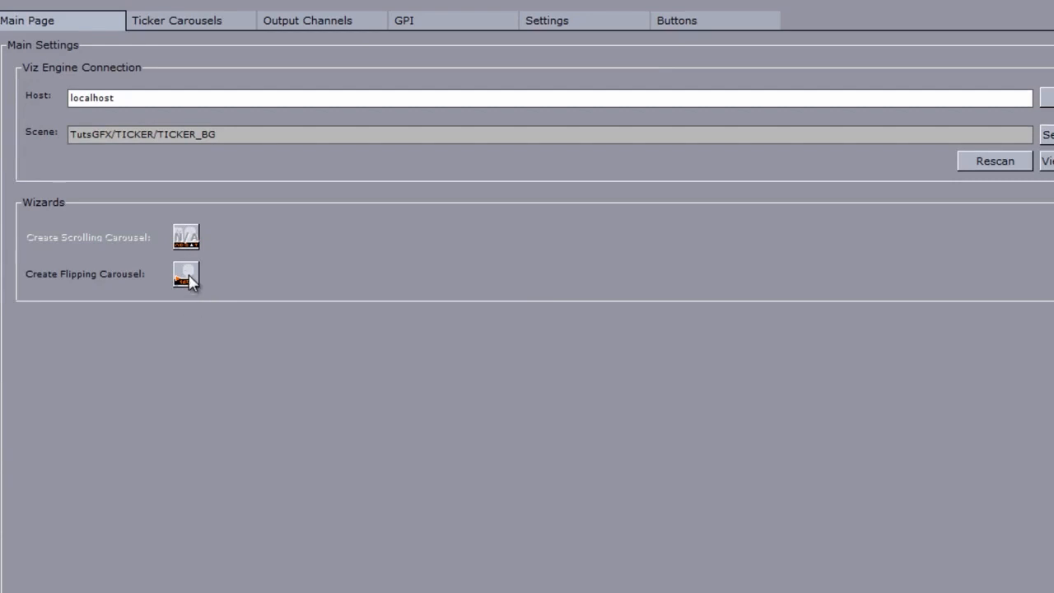
# Step: Add an XTRA flipping carousel using the XTRA template scene
pyautogui.click(187, 276)
pyautogui.click(361, 259)
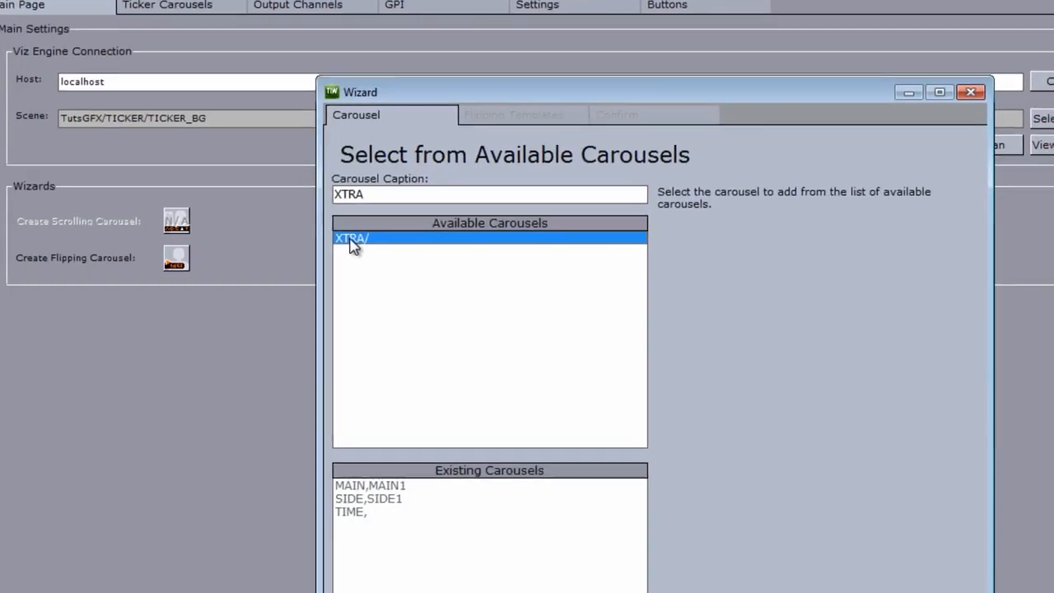
pyautogui.click(853, 570)
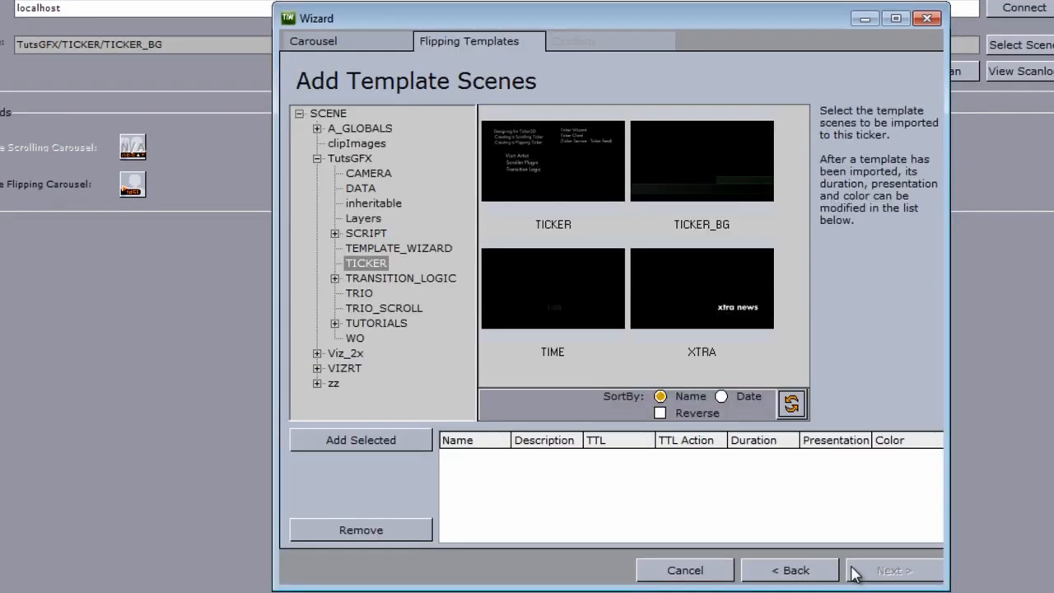
pyautogui.click(729, 295)
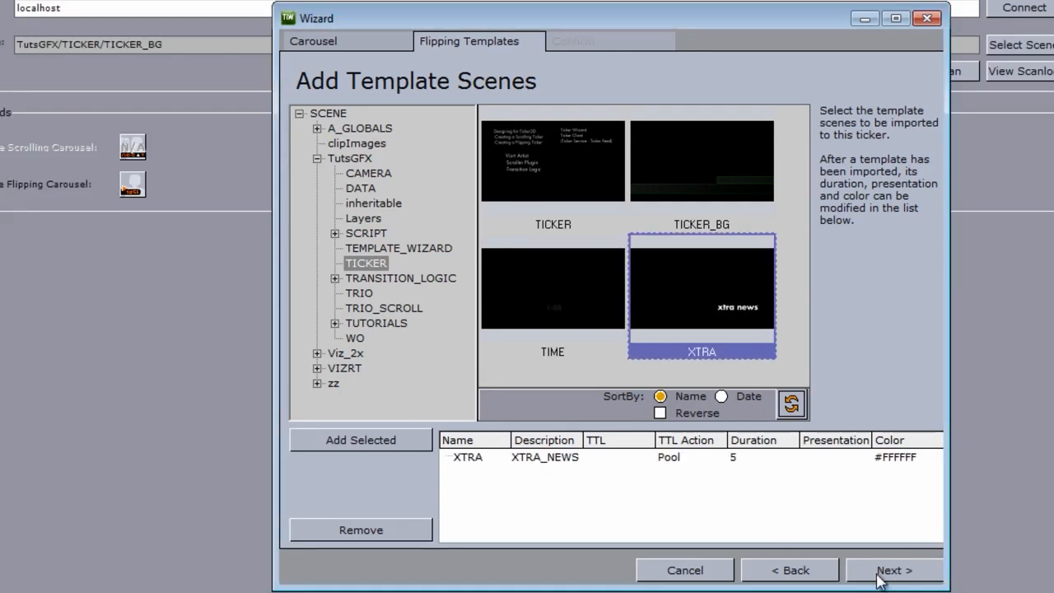
pyautogui.click(876, 573)
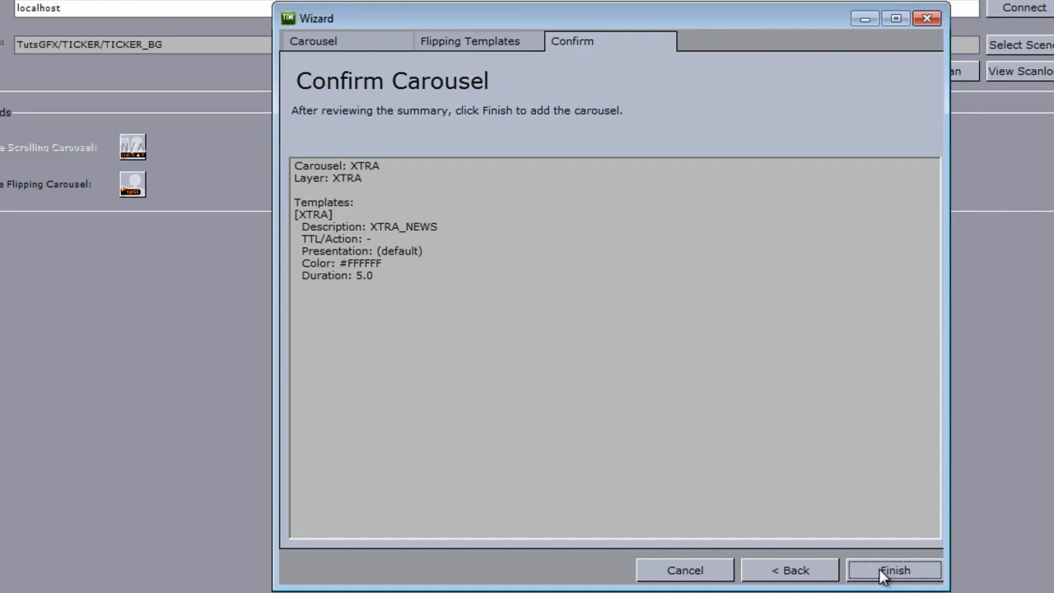
pyautogui.click(881, 571)
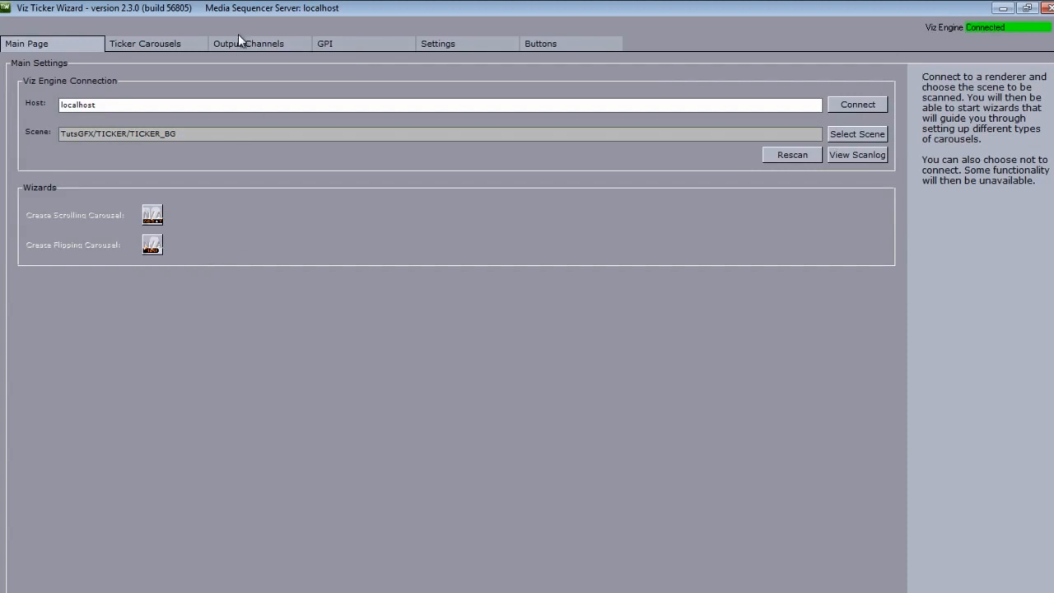
# Step: Review the Ticker Carousels and Output Channels lists, then return to the main page
pyautogui.click(163, 46)
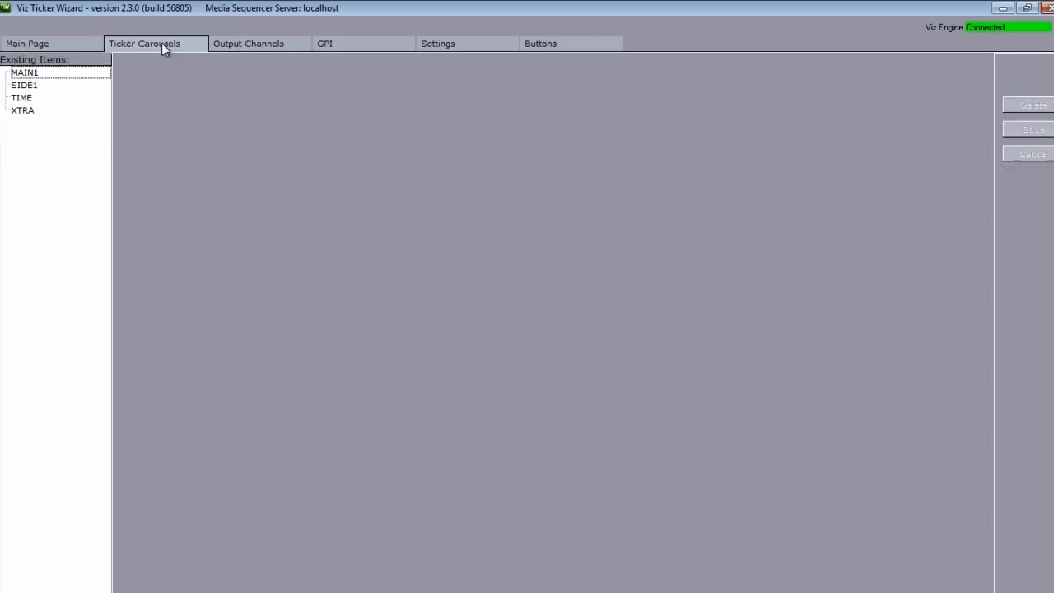
pyautogui.click(250, 46)
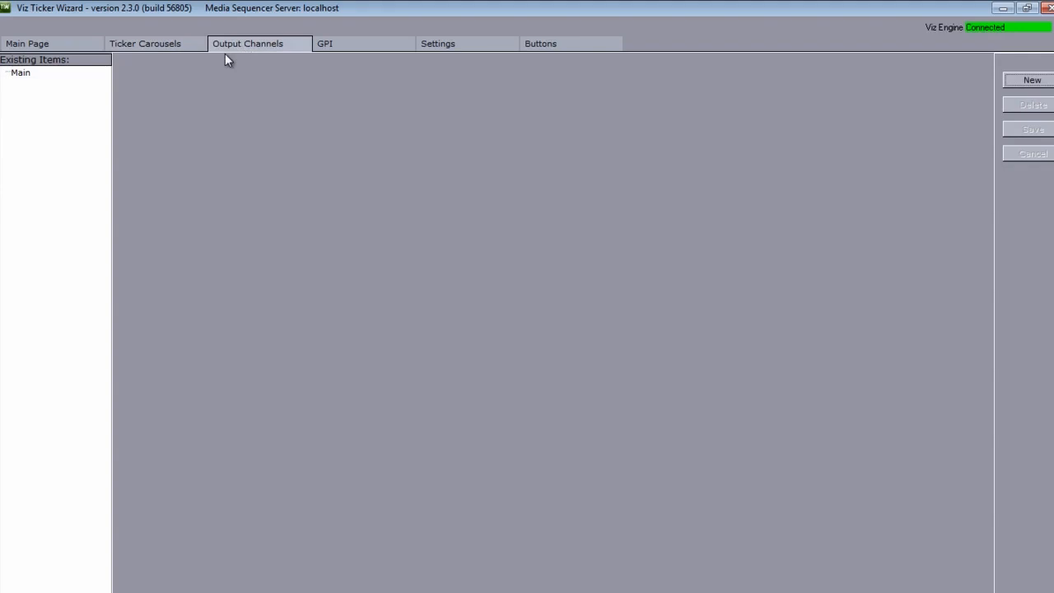
pyautogui.click(35, 47)
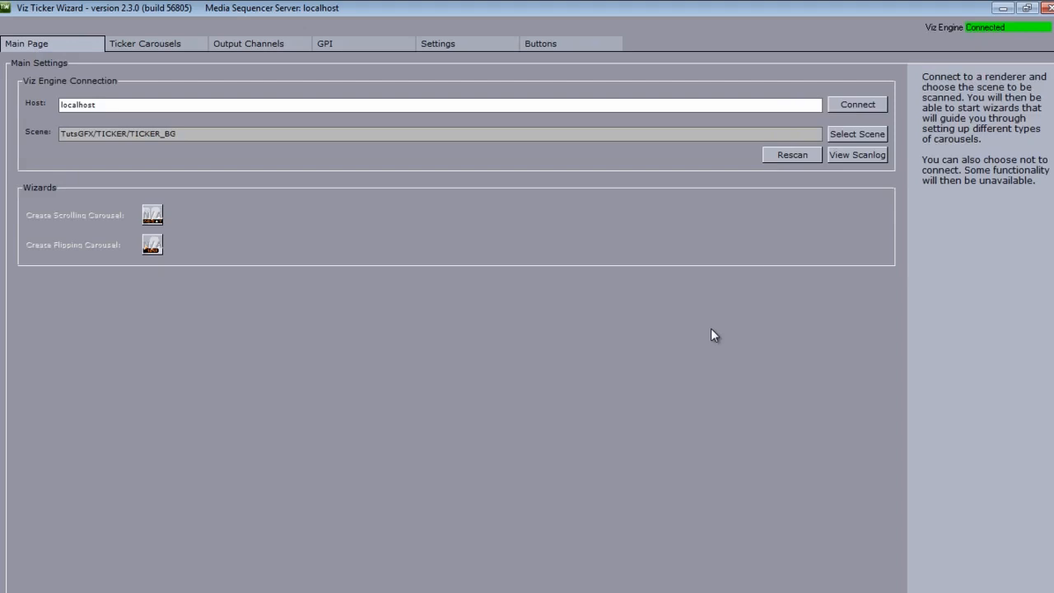
# Step: Close the Ticker Wizard, minimize Viz Artist, and narrow the Ticker Client window
pyautogui.click(1003, 7)
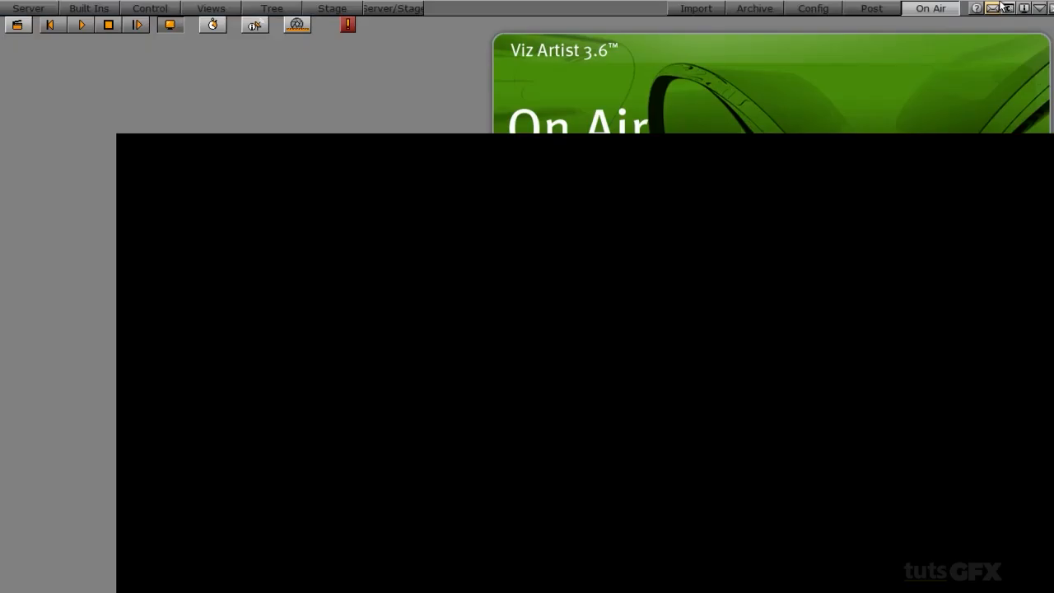
pyautogui.click(1039, 8)
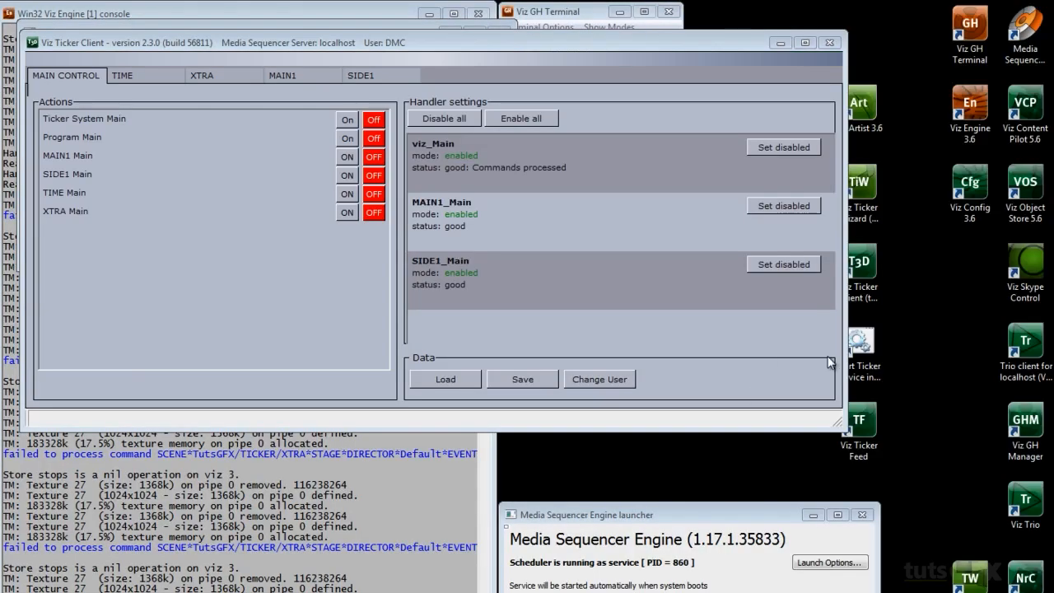
pyautogui.moveTo(842, 362); pyautogui.dragTo(682, 370)
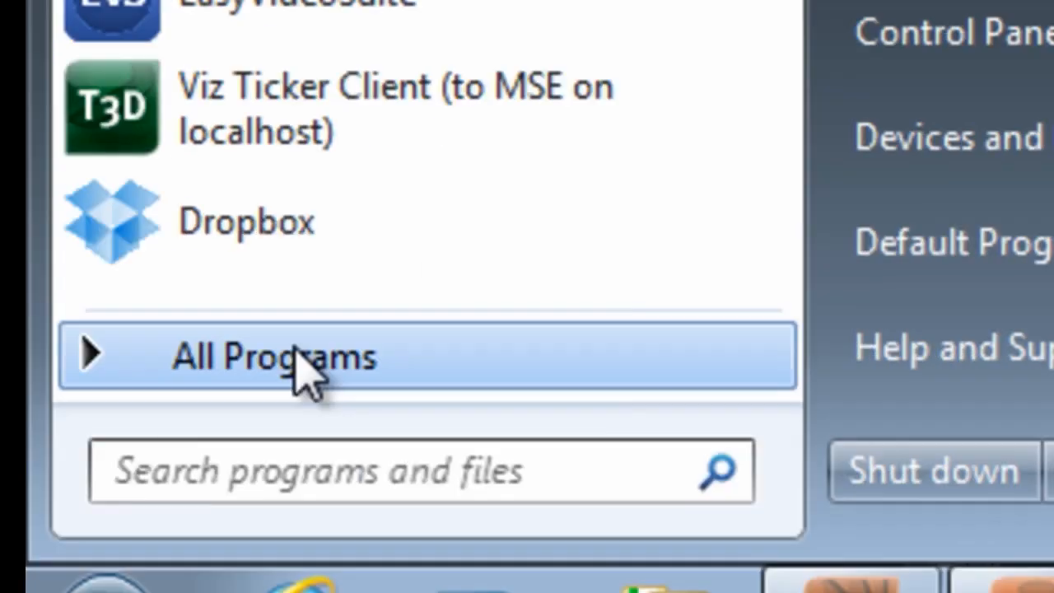
# Step: Open the Viz Ticker Feed readme file from Vizrt in the Start menu
pyautogui.click(297, 371)
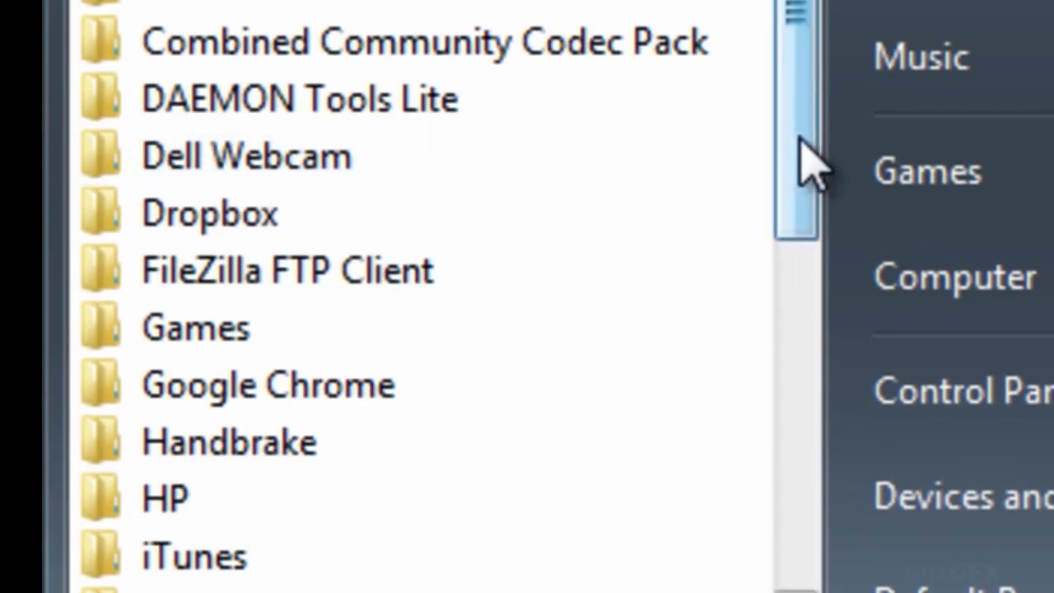
pyautogui.moveTo(807, 165); pyautogui.dragTo(753, 548)
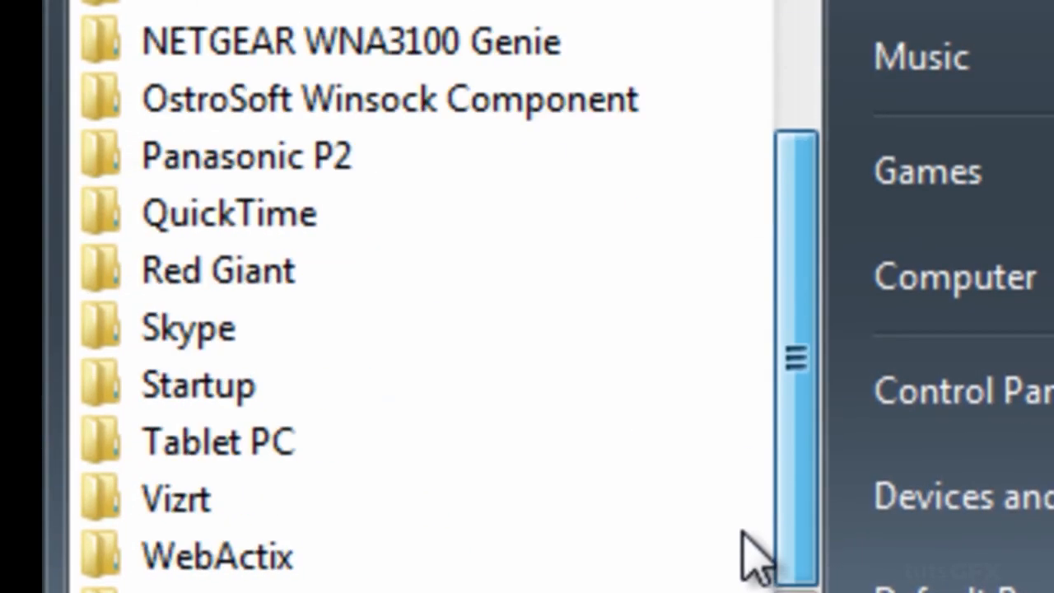
pyautogui.click(327, 513)
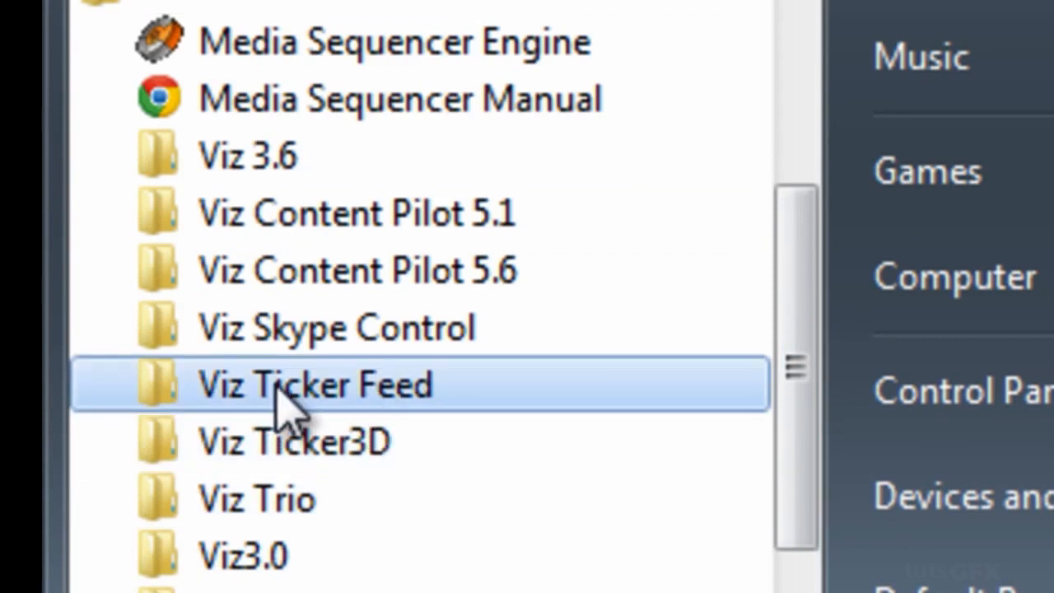
pyautogui.click(285, 400)
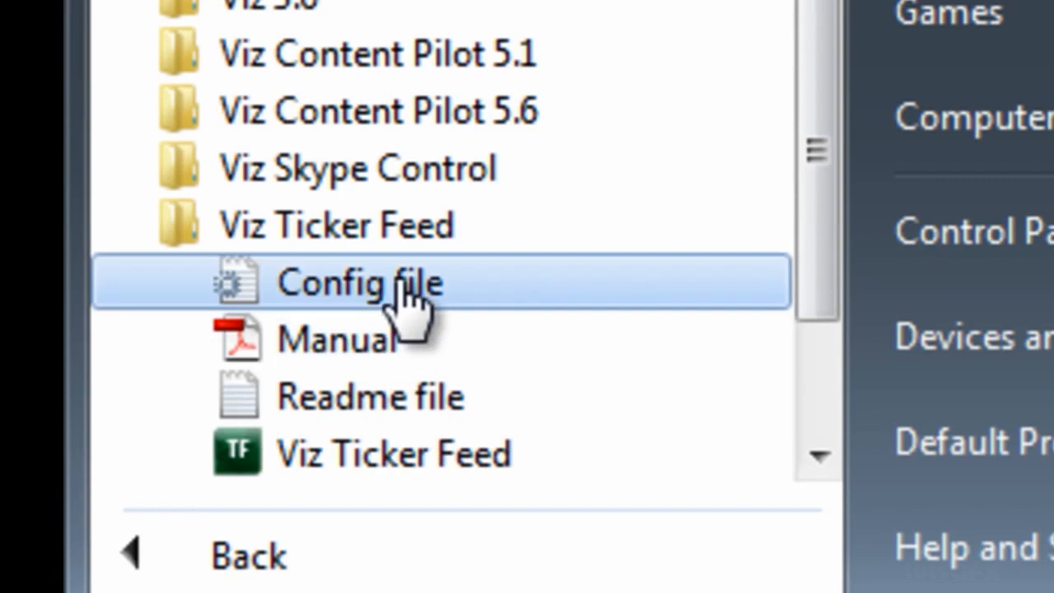
pyautogui.click(387, 399)
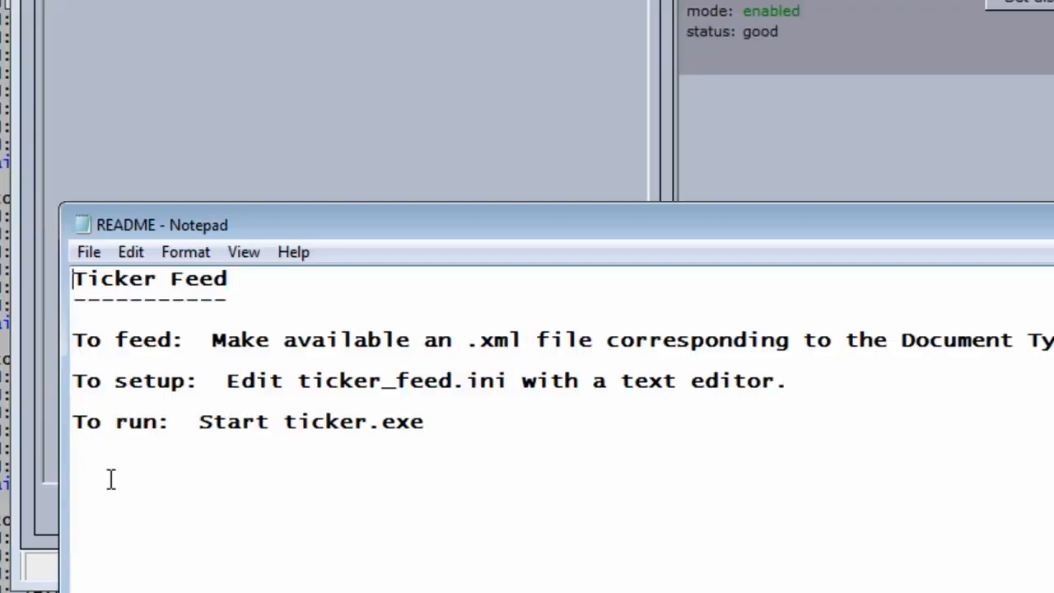
# Step: Open the Viz Ticker Feed config file and place it beside the readme
pyautogui.click(22, 590)
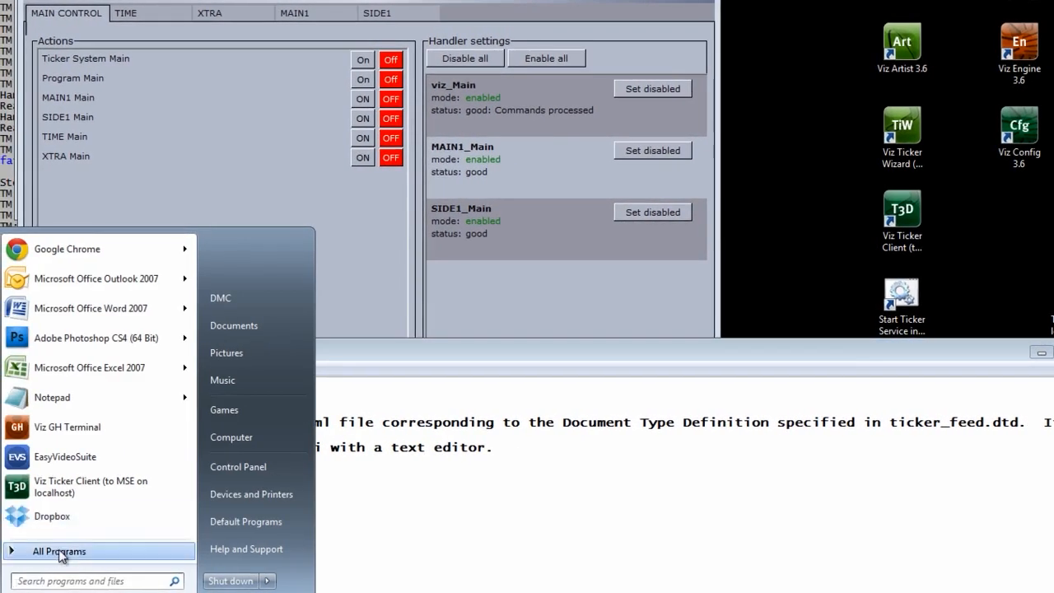
pyautogui.click(57, 551)
pyautogui.click(77, 492)
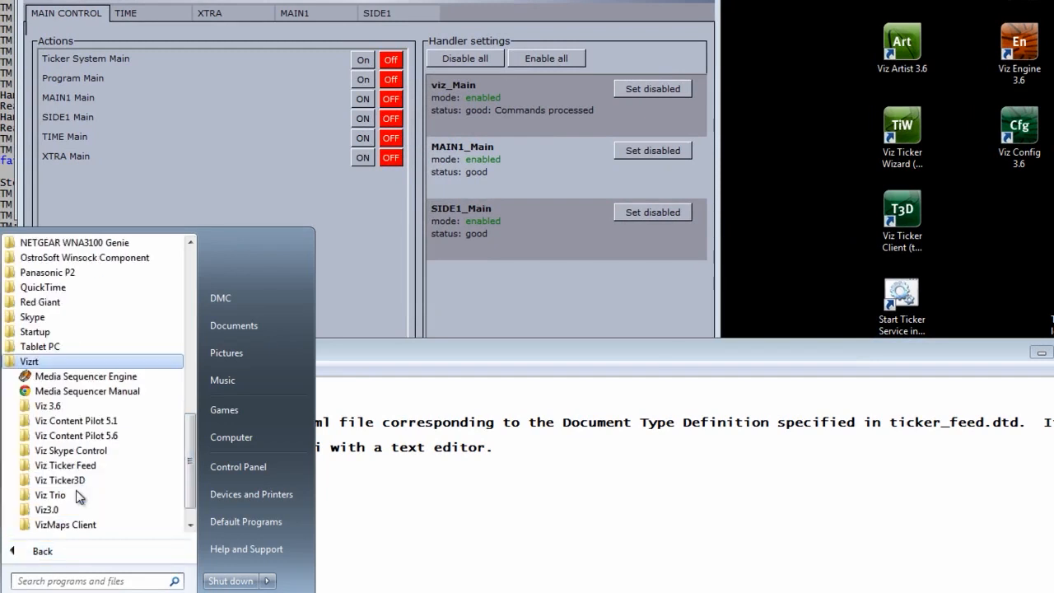
pyautogui.click(80, 465)
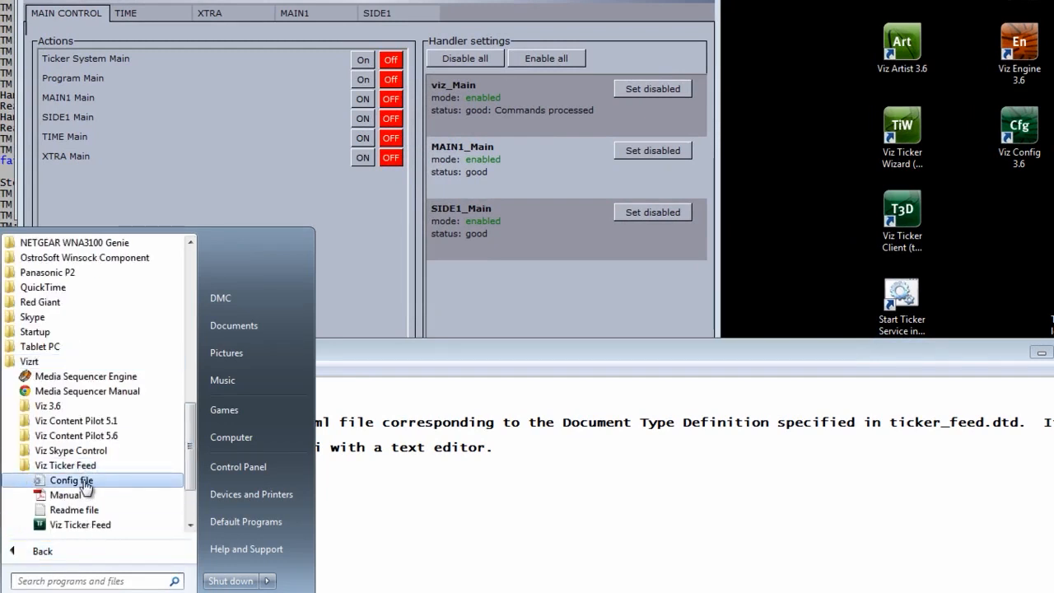
pyautogui.click(71, 480)
pyautogui.moveTo(280, 351); pyautogui.dragTo(508, 158)
pyautogui.click(229, 356)
# Step: Place ticker_feed.ini top-left and select its source= line pointing to C|\feed\data\data.xml
pyautogui.moveTo(228, 356); pyautogui.dragTo(207, 221)
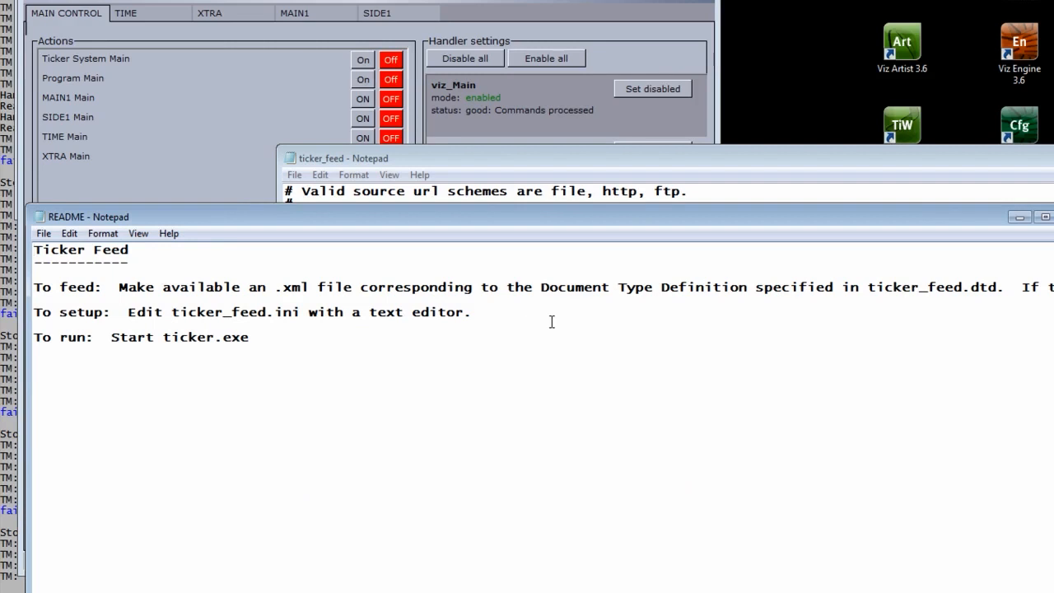
pyautogui.moveTo(362, 162); pyautogui.dragTo(64, 23)
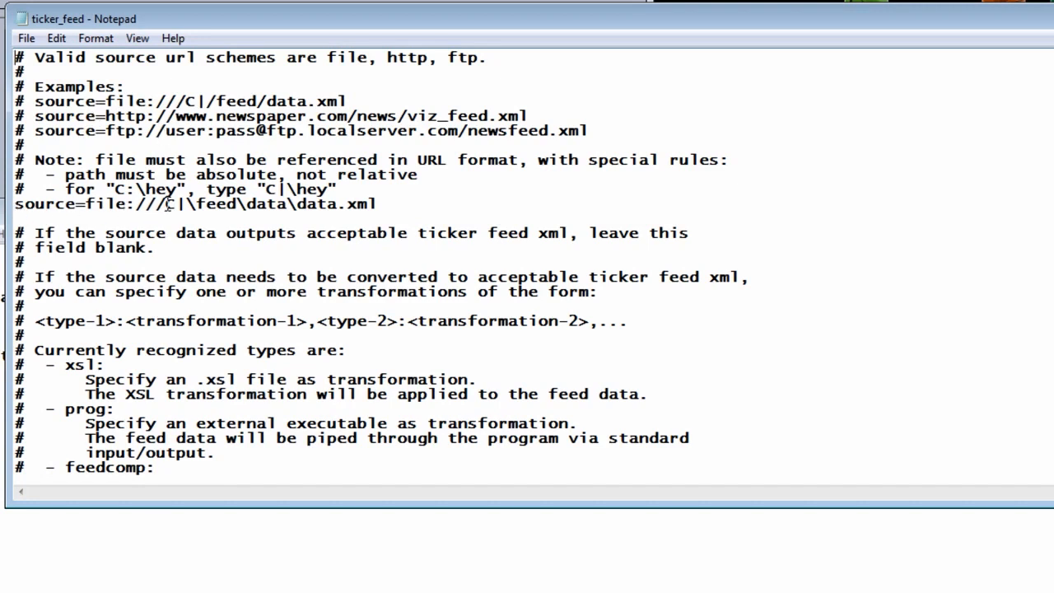
pyautogui.click(388, 204)
pyautogui.moveTo(16, 204); pyautogui.dragTo(383, 206)
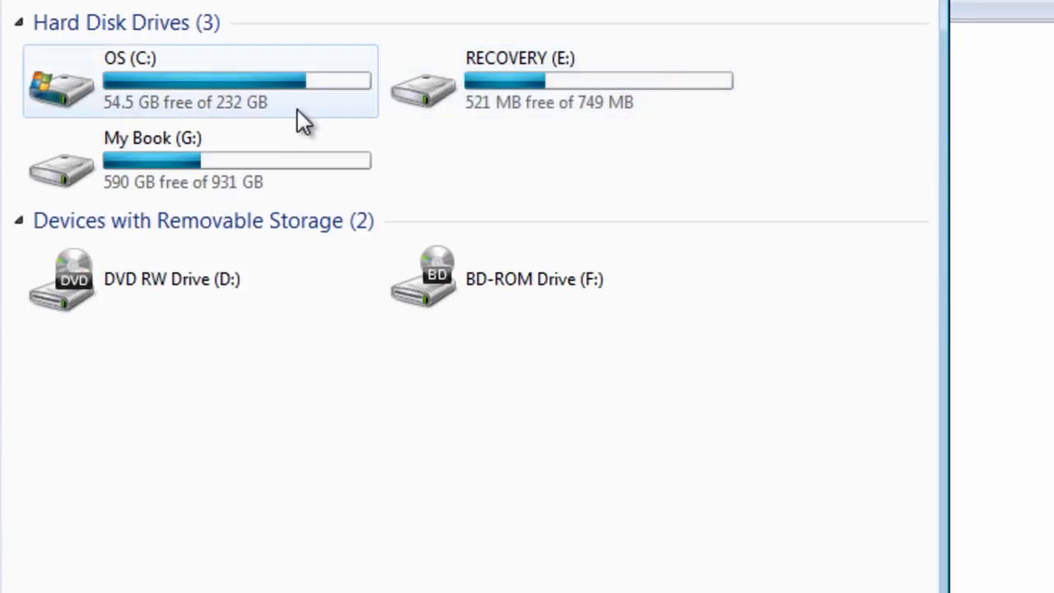
# Step: Browse in Explorer to the C:\feed\data folder
pyautogui.doubleClick(183, 91)
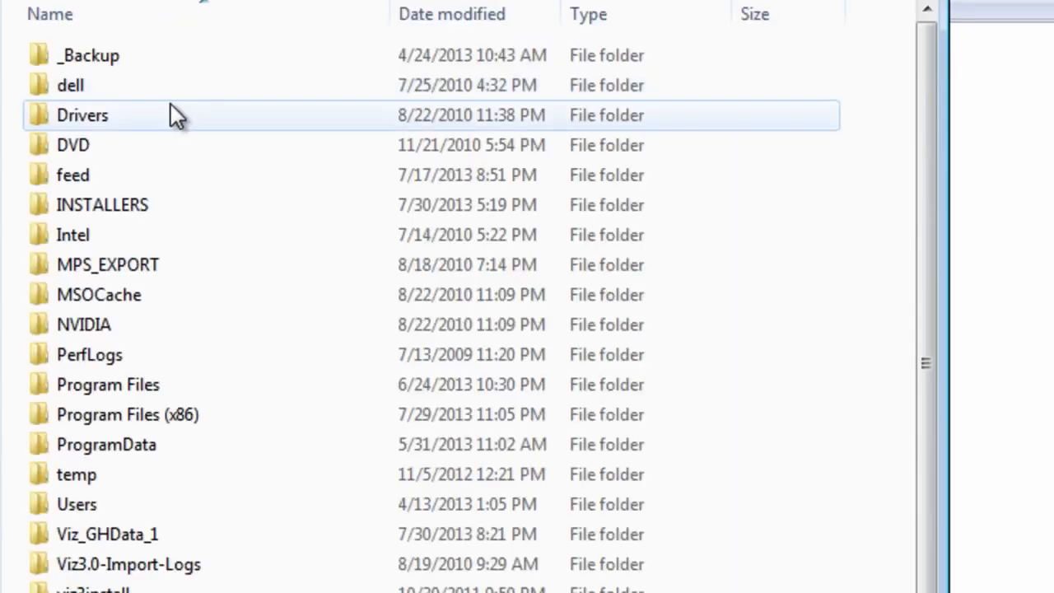
pyautogui.doubleClick(76, 175)
pyautogui.doubleClick(69, 59)
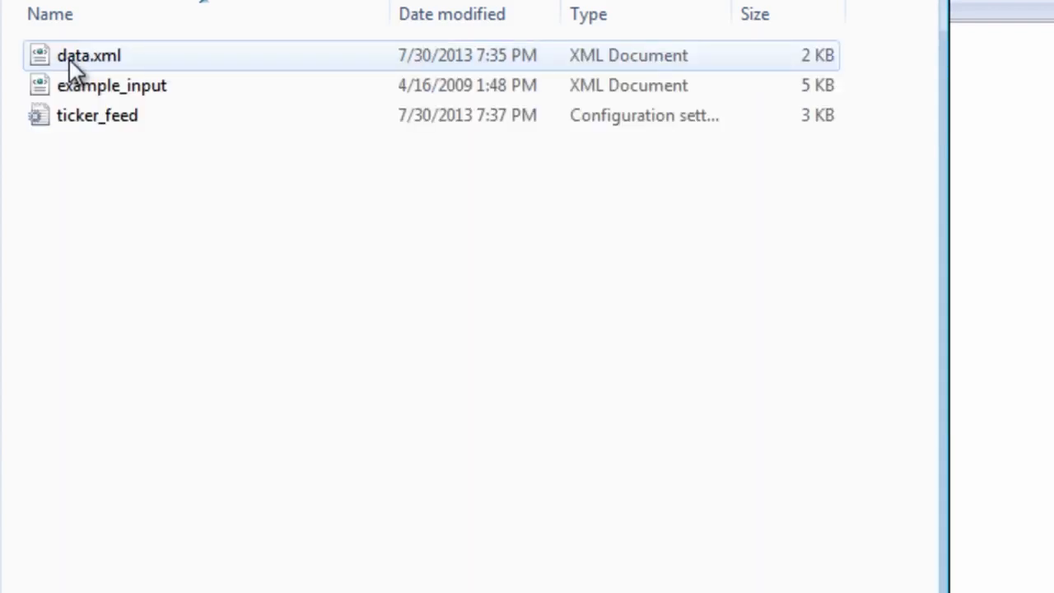
pyautogui.click(71, 58)
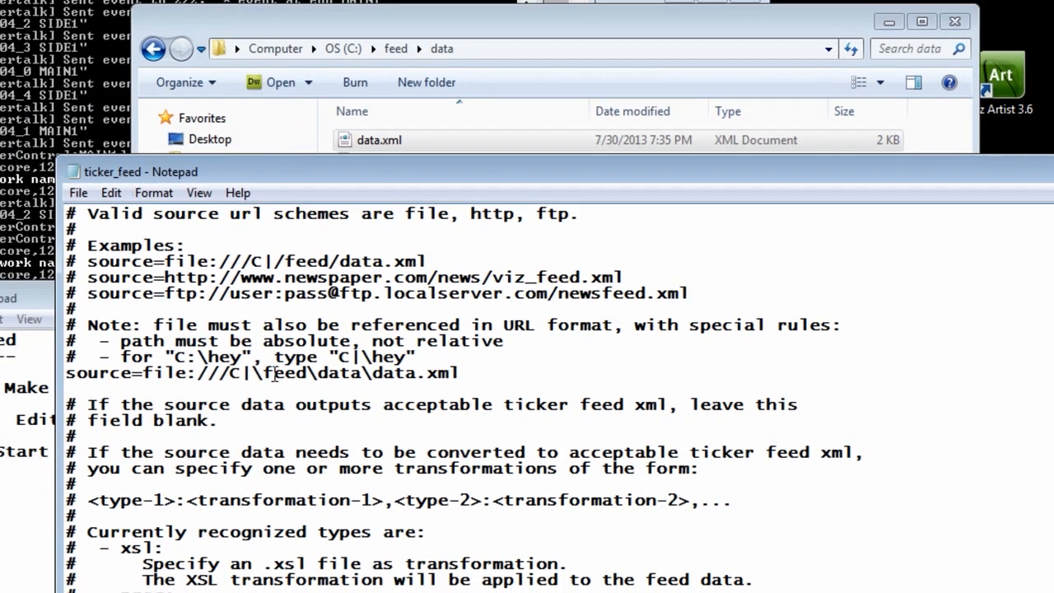
pyautogui.moveTo(499, 373); pyautogui.dragTo(60, 377)
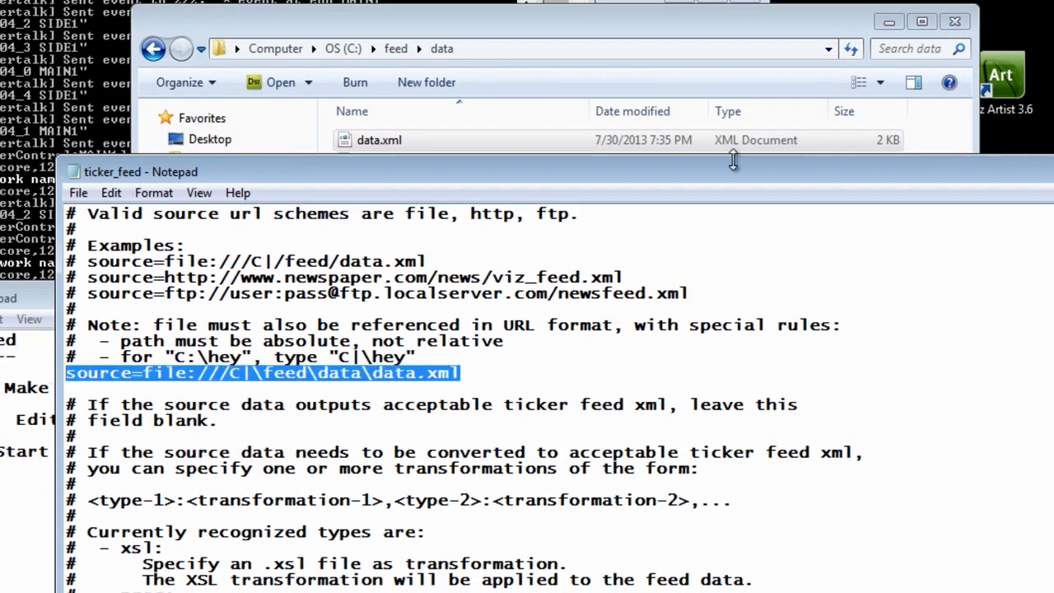
# Step: Open data.xml in Notepad using Open with
pyautogui.doubleClick(372, 139)
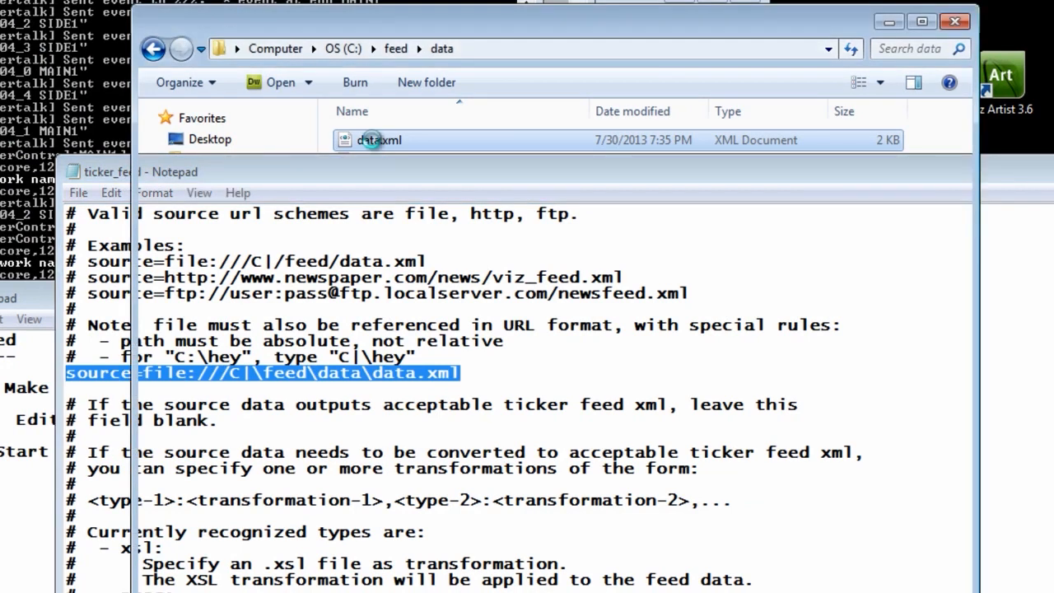
pyautogui.rightClick(373, 141)
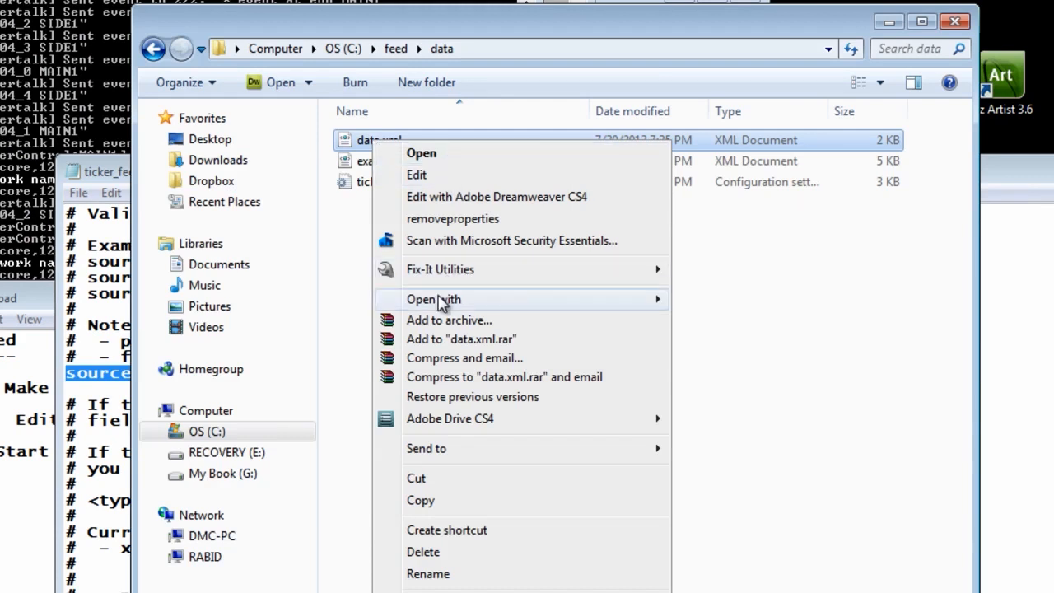
pyautogui.moveTo(441, 302)
pyautogui.click(768, 367)
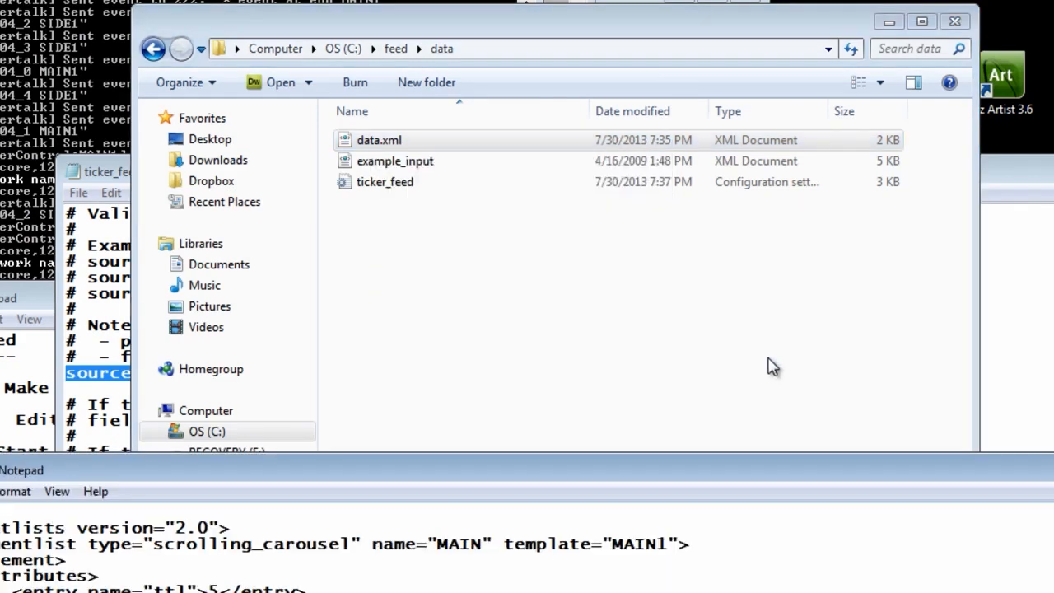
# Step: Raise Notepad to show all of data.xml and highlight scrolling_carousel, MAIN and the message text
pyautogui.moveTo(572, 485); pyautogui.dragTo(599, 239)
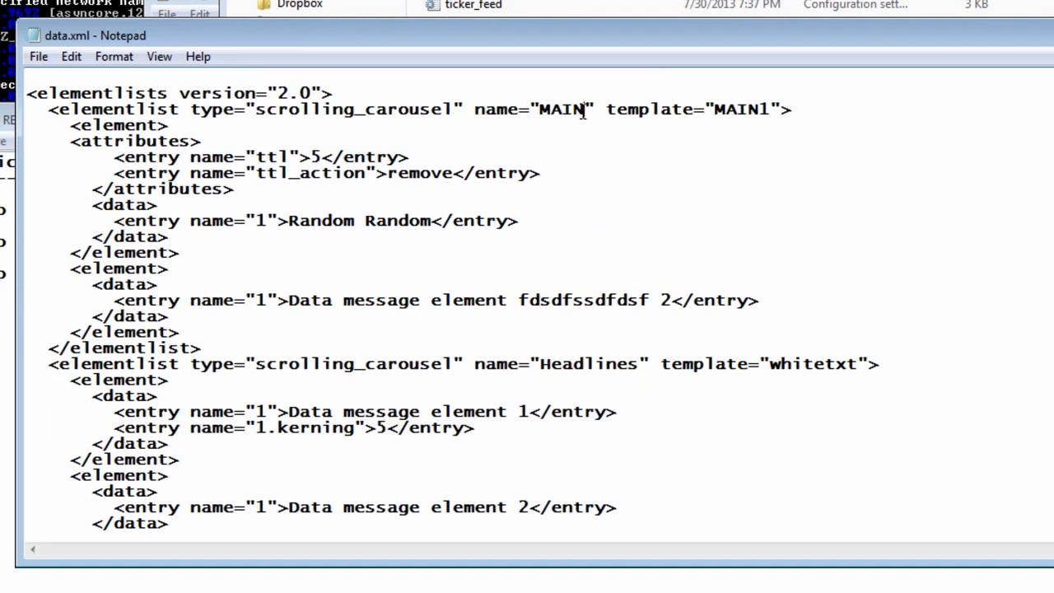
pyautogui.click(260, 110)
pyautogui.moveTo(265, 111); pyautogui.dragTo(459, 112)
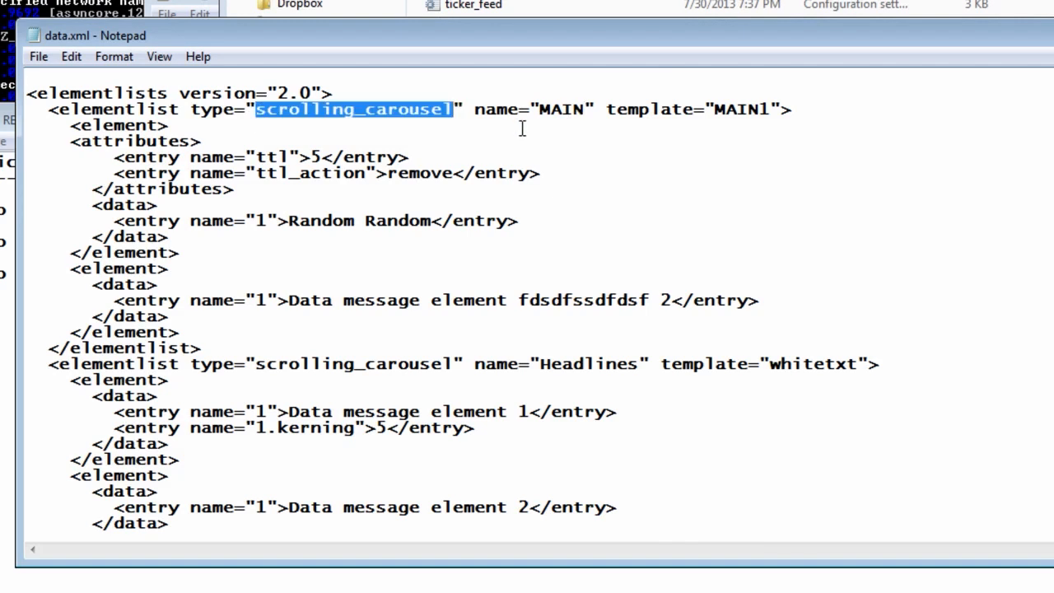
pyautogui.moveTo(539, 110); pyautogui.dragTo(582, 103)
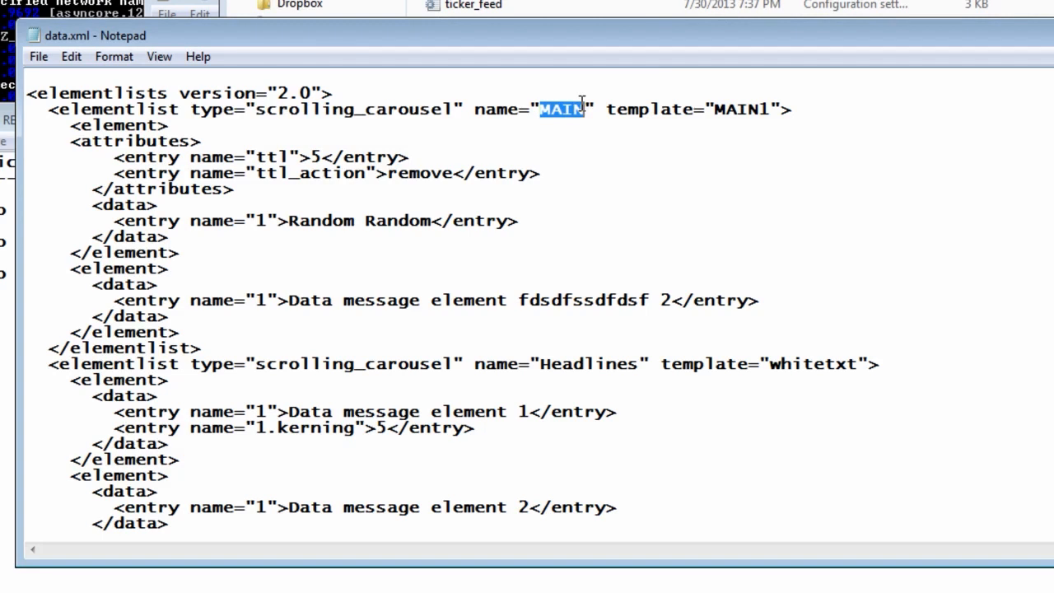
pyautogui.moveTo(287, 302); pyautogui.dragTo(642, 304)
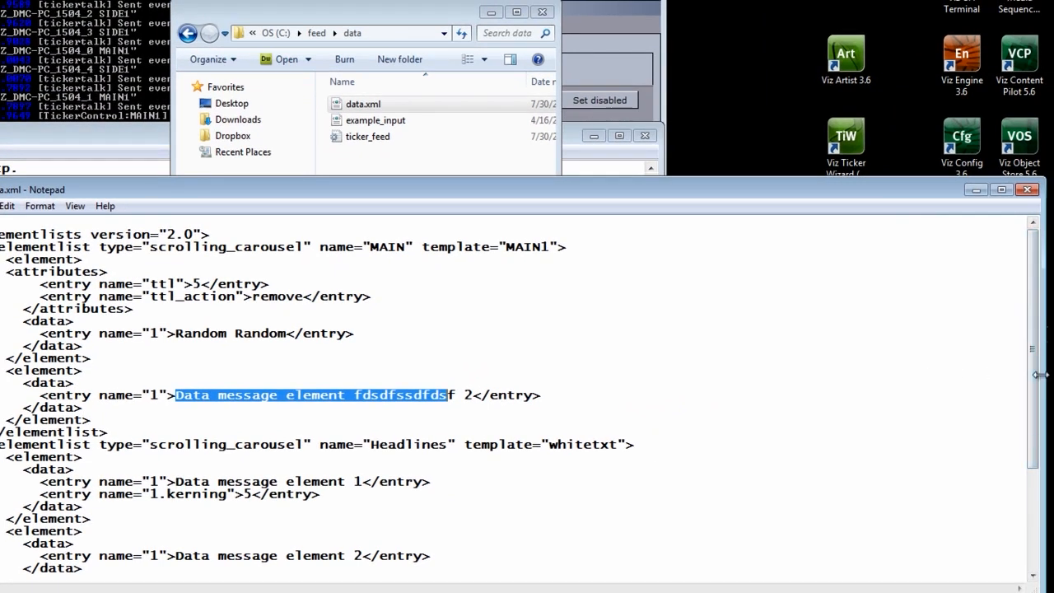
# Step: Uncover the desktop and run Viz Ticker Feed as administrator
pyautogui.moveTo(1042, 364); pyautogui.dragTo(598, 357)
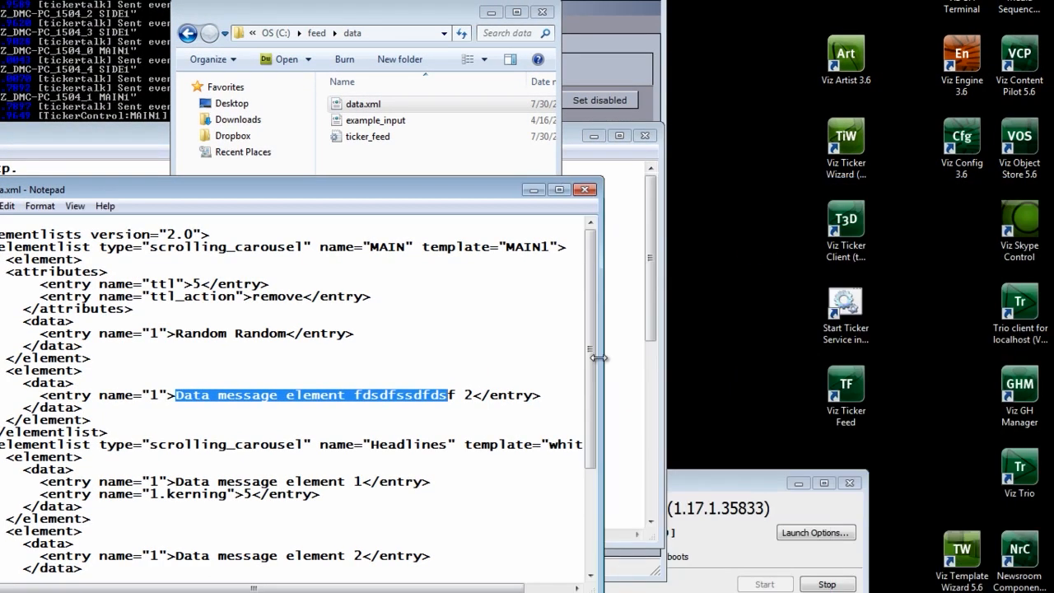
pyautogui.rightClick(848, 388)
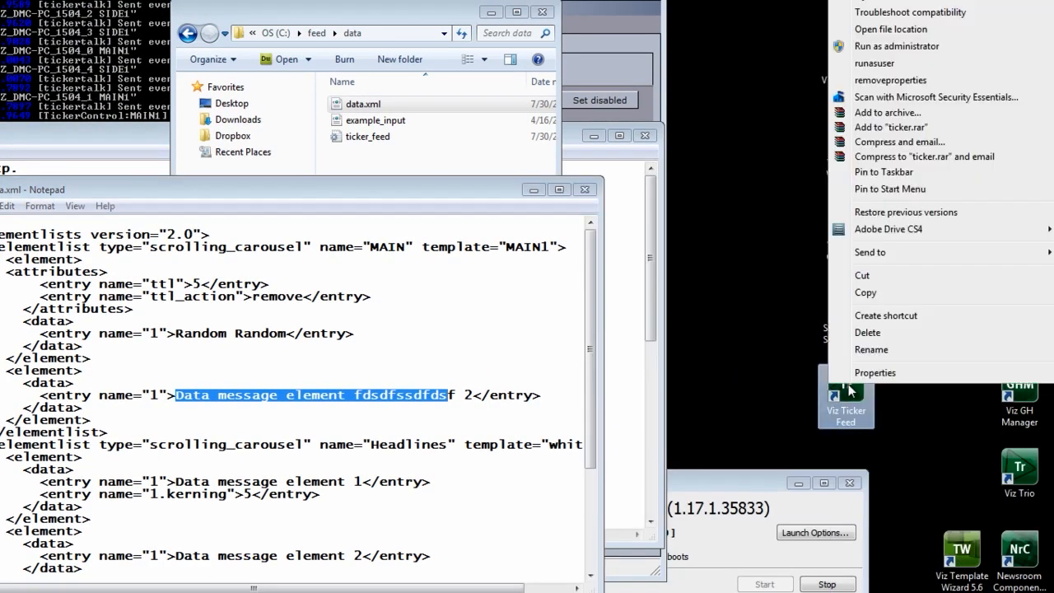
pyautogui.click(875, 47)
# Step: Start and log in to another Viz Ticker Client, checking the empty SIDE1, TIME and XTRA carousels
pyautogui.doubleClick(846, 224)
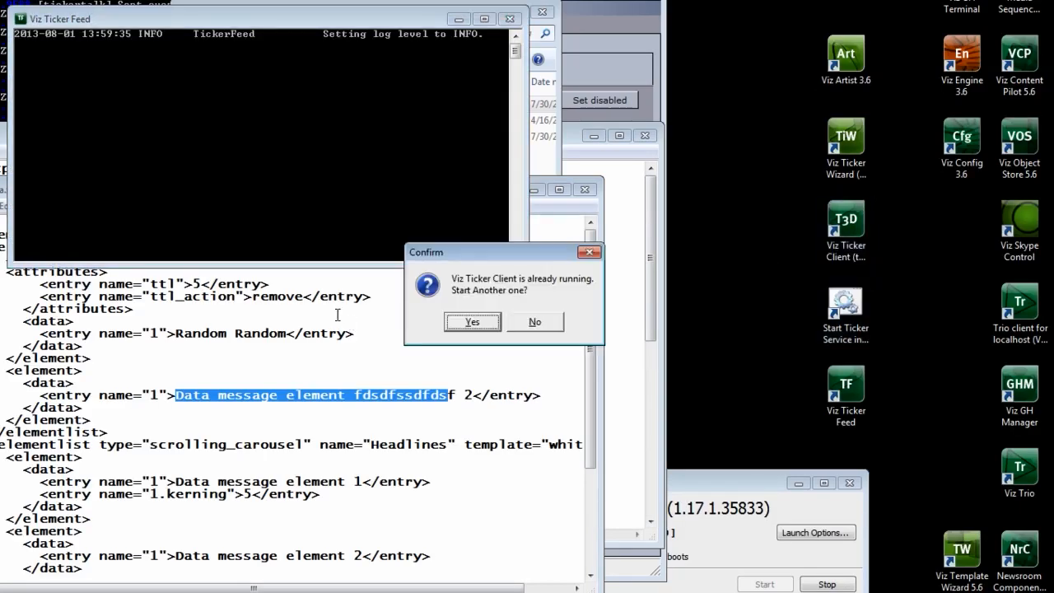
pyautogui.click(472, 322)
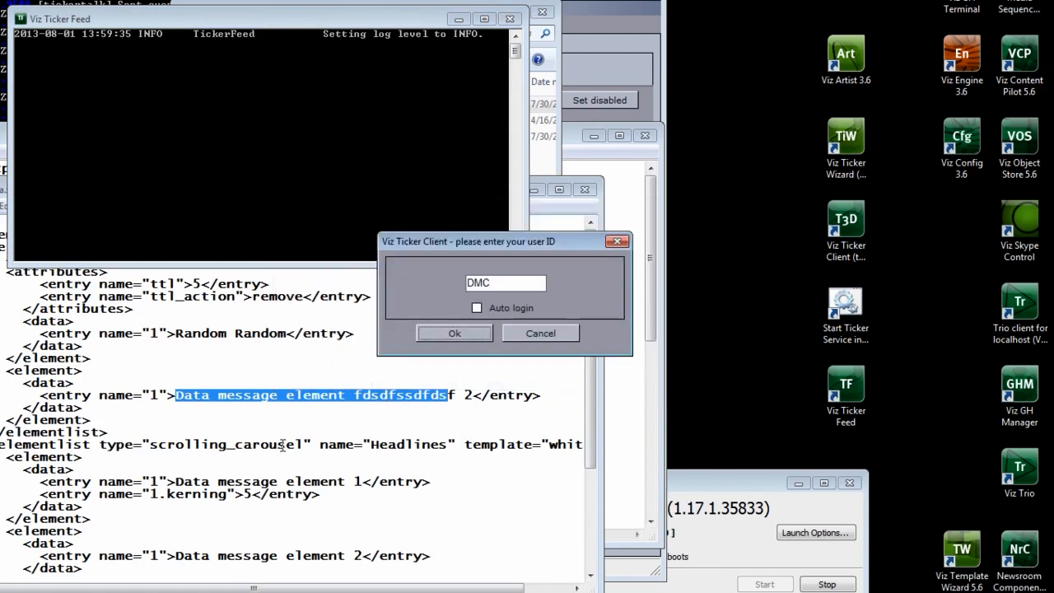
pyautogui.click(449, 330)
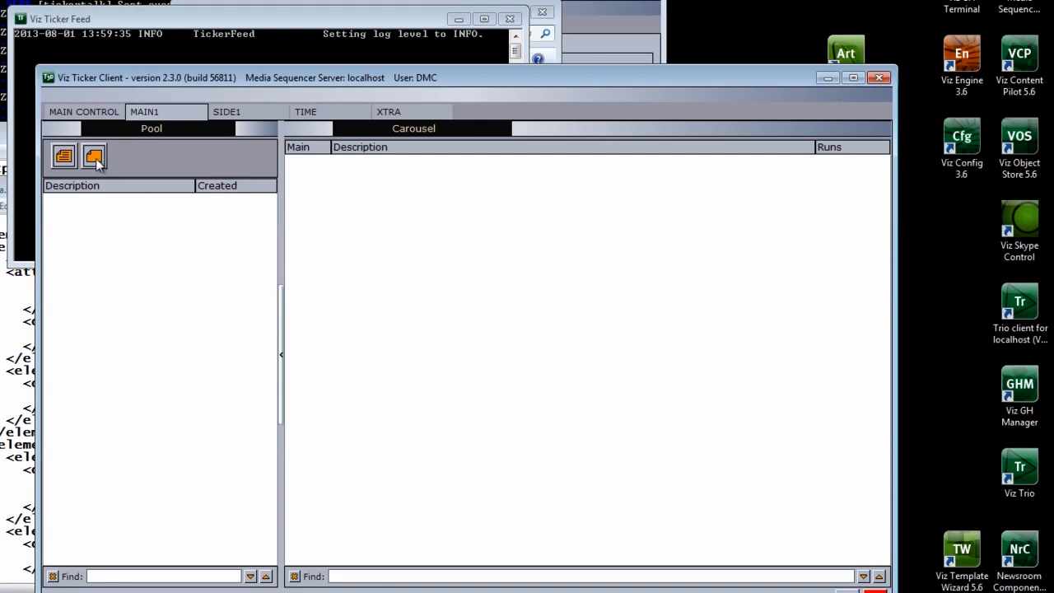
pyautogui.click(235, 109)
pyautogui.click(306, 111)
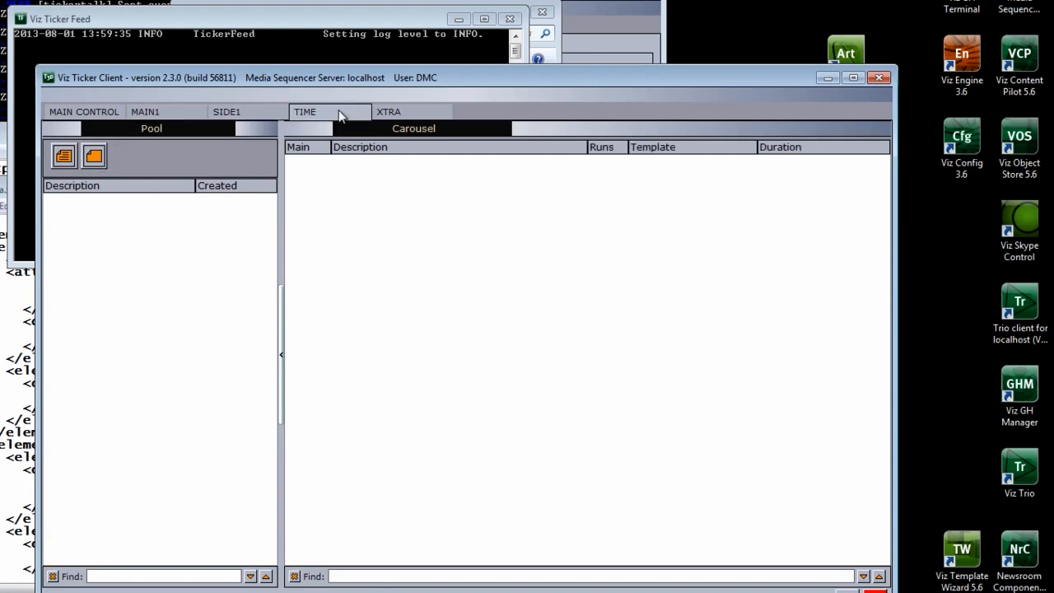
pyautogui.click(389, 111)
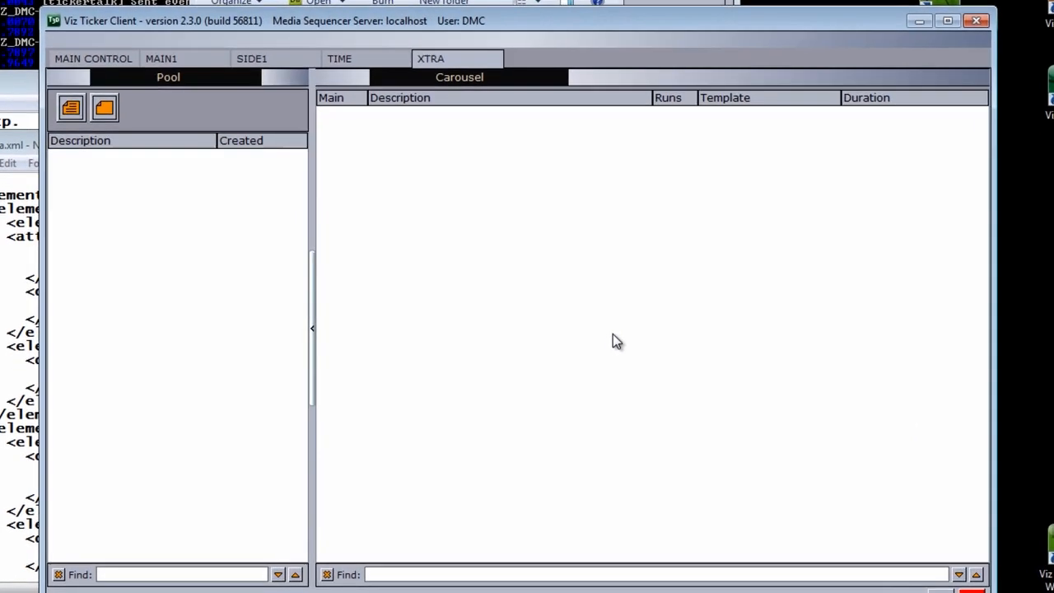
pyautogui.hotkey('alt', 'Tab')
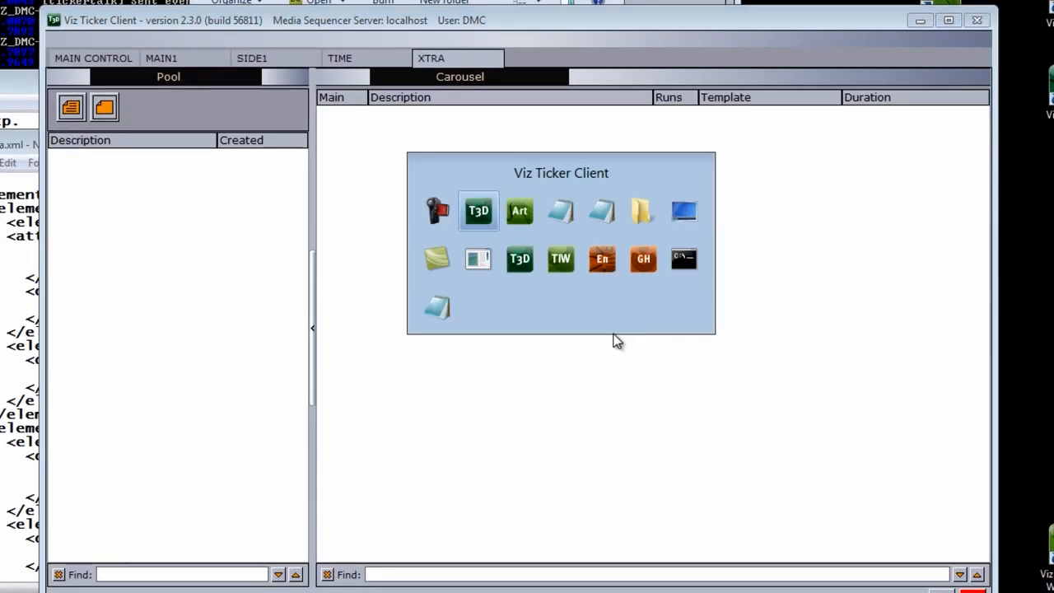
# Step: Load TICKER_BG and add a new Group carrying a Script plugin under XTRA_GROUP
pyautogui.hotkey('alt', 'Tab')
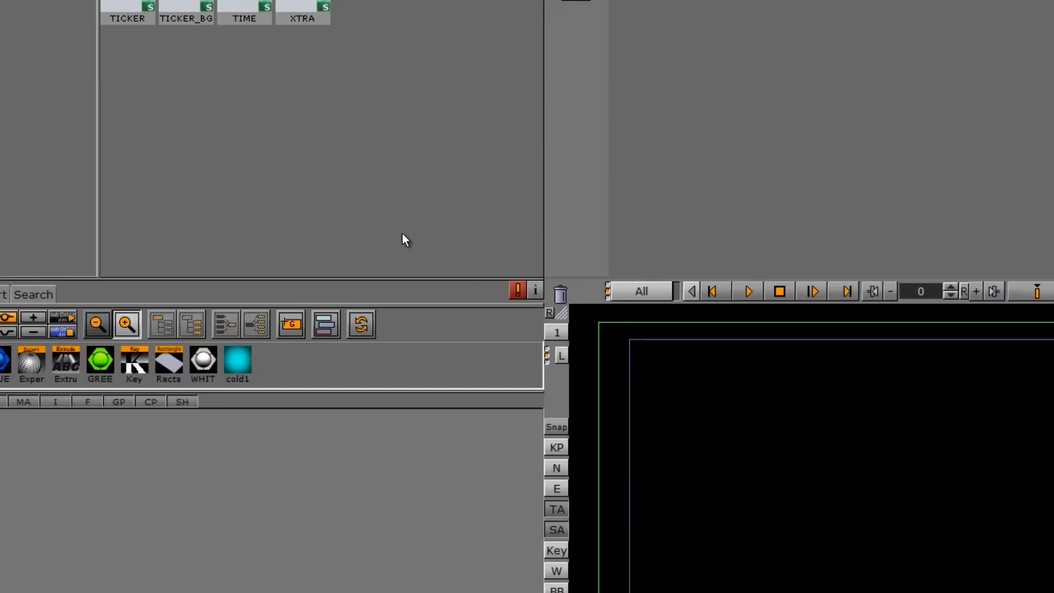
pyautogui.doubleClick(200, 64)
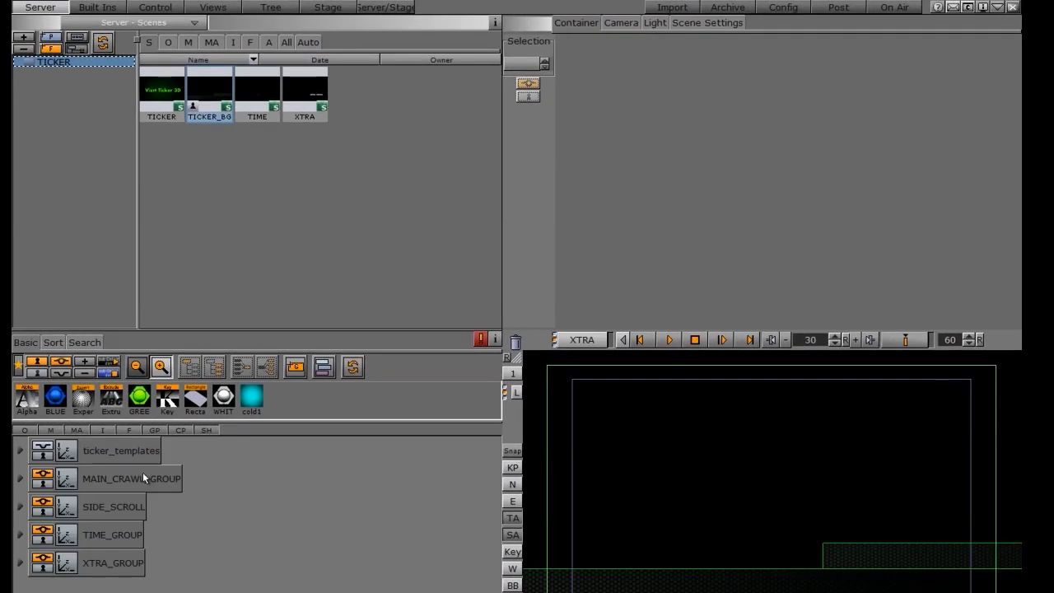
pyautogui.click(95, 7)
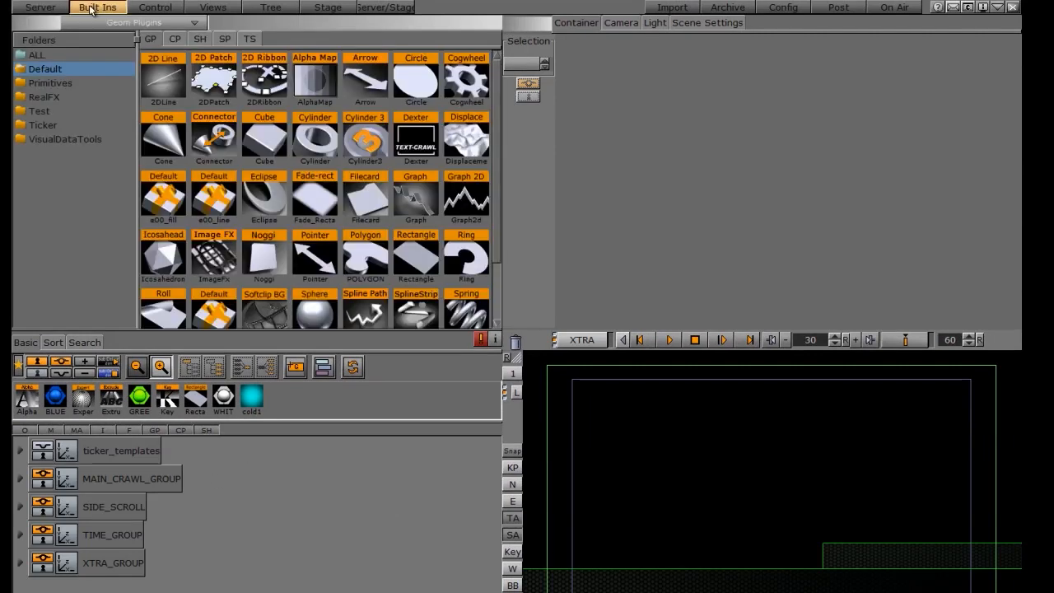
pyautogui.click(174, 40)
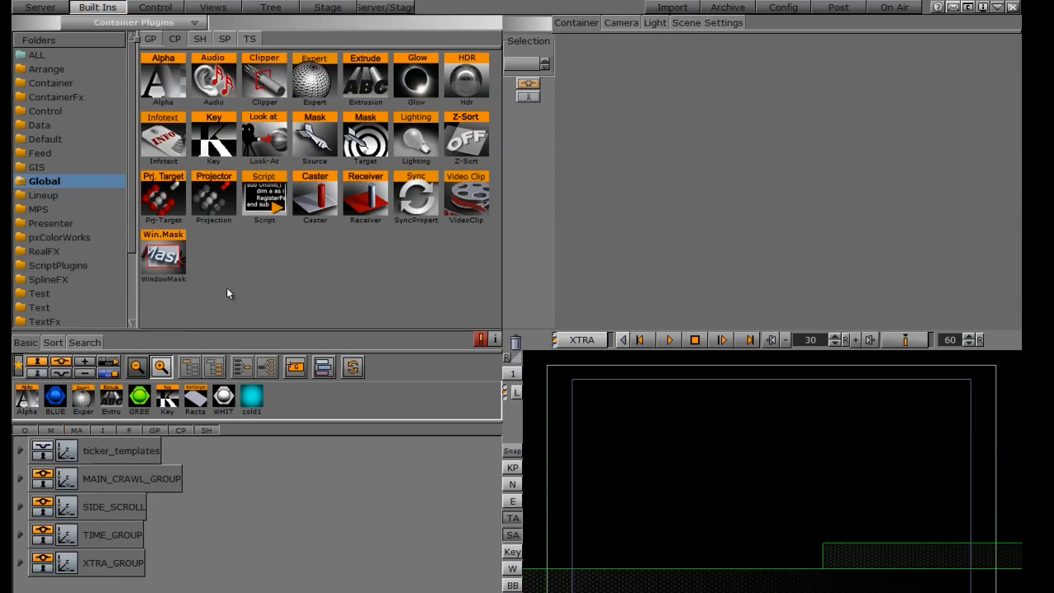
pyautogui.moveTo(295, 366); pyautogui.dragTo(93, 572)
pyautogui.moveTo(264, 198); pyautogui.dragTo(91, 587)
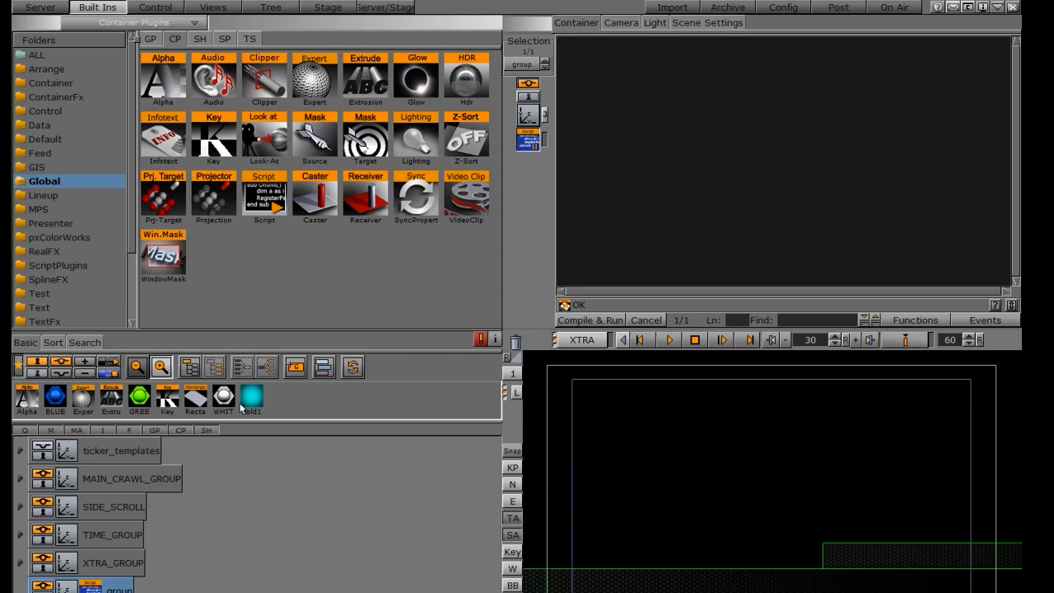
# Step: Open MAIN_CRAWL's scroller settings and copy the Main_Crawl_Group template's control object description
pyautogui.click(106, 485)
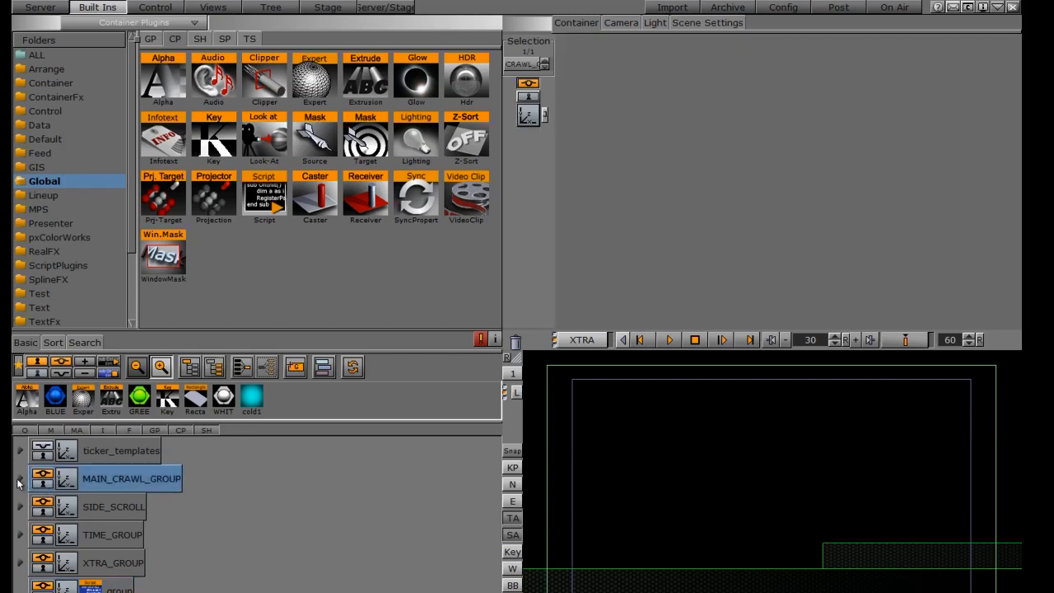
pyautogui.click(21, 479)
pyautogui.click(103, 507)
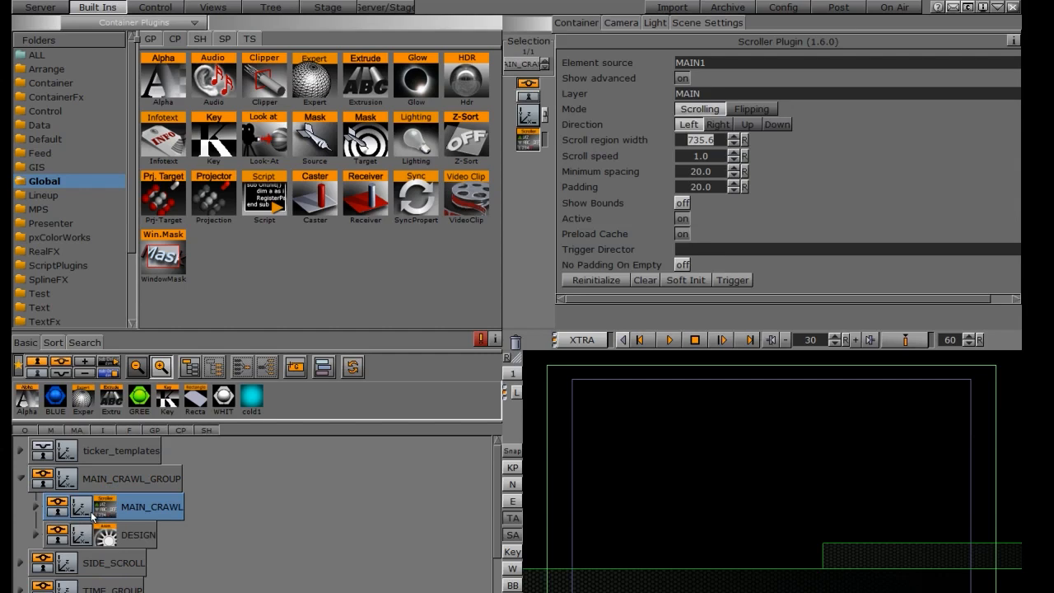
pyautogui.click(21, 450)
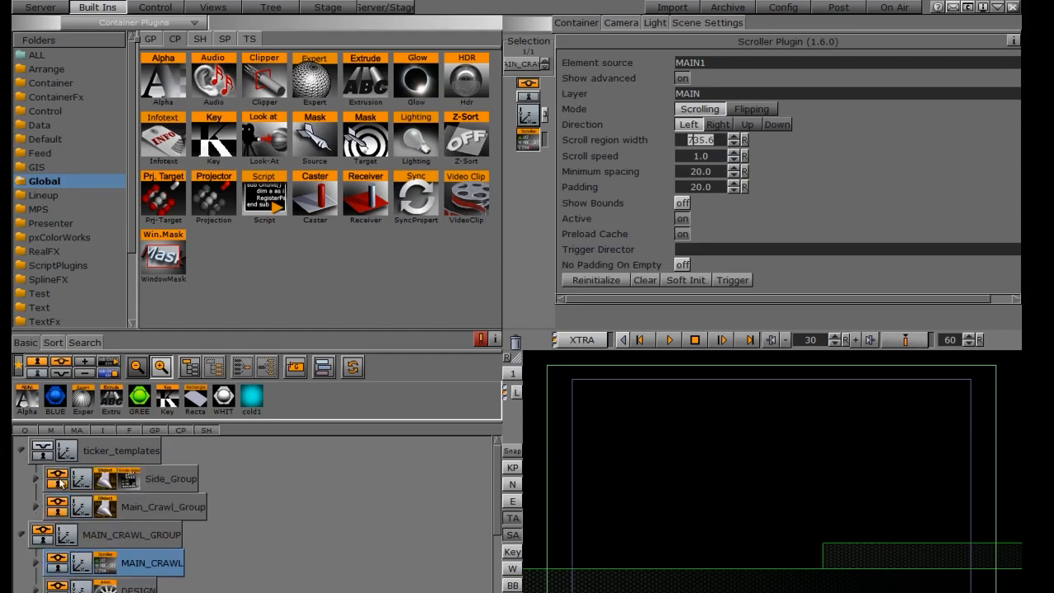
pyautogui.click(156, 503)
pyautogui.click(35, 506)
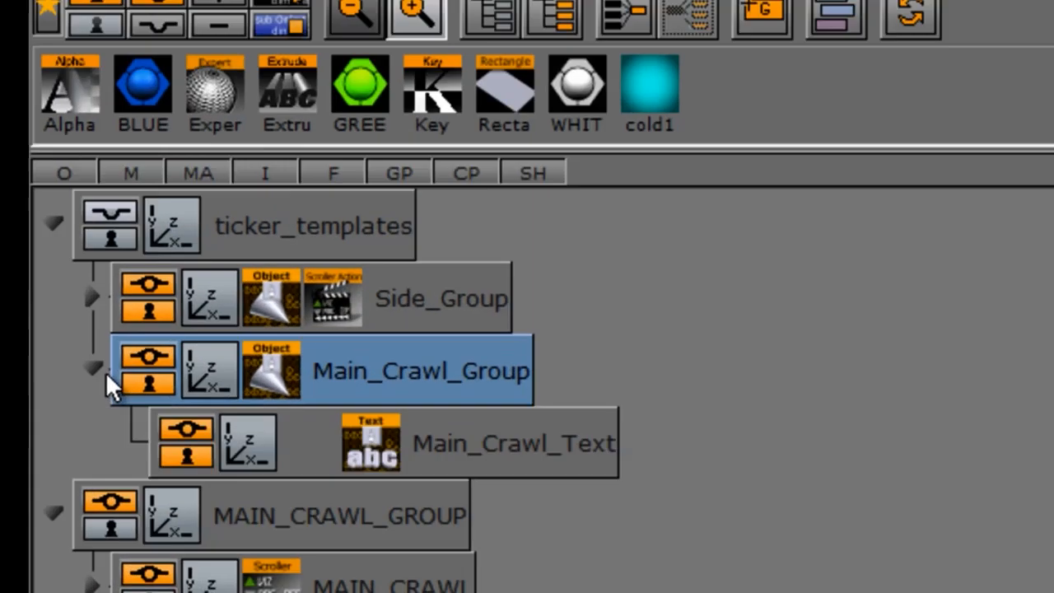
pyautogui.click(328, 338)
pyautogui.click(713, 126)
pyautogui.hotkey('ctrl', 'c')
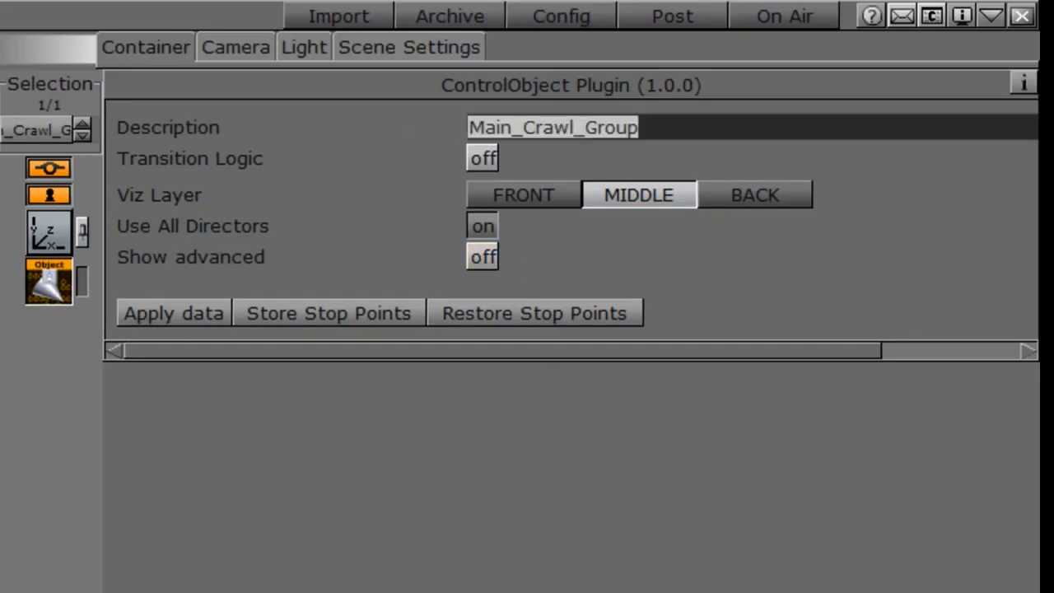
# Step: Set the scroller's element source to (Main_Crawl_Group) and restart the crawl
pyautogui.click(1, 206)
pyautogui.click(427, 123)
pyautogui.hotkey('ctrl', 'v')
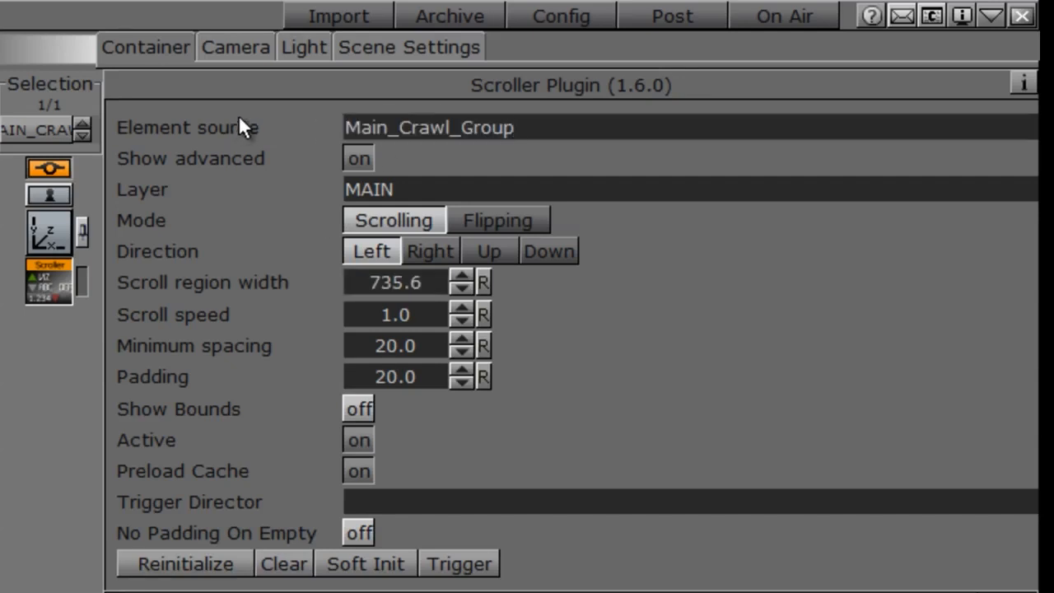
pyautogui.press('Left')
pyautogui.press('Left')
pyautogui.press('Left')
pyautogui.press('Left')
pyautogui.press('Left')
pyautogui.press('Left')
pyautogui.press('Left')
pyautogui.press('Left')
pyautogui.press('Left')
pyautogui.press('Left')
pyautogui.press('Left')
pyautogui.press('Left')
pyautogui.press('Left')
pyautogui.press('Left')
pyautogui.press('Left')
pyautogui.press('Left')
pyautogui.press('Left')
pyautogui.write('(')
pyautogui.click(159, 563)
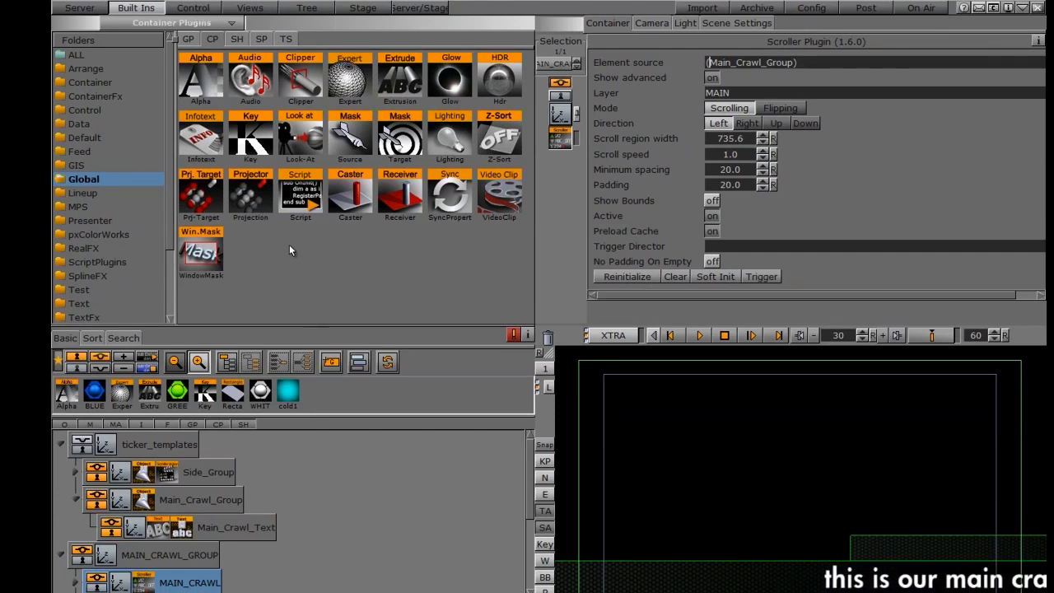
# Step: Add a Circle geometry under the Main_Crawl_Group template
pyautogui.click(79, 8)
pyautogui.click(136, 8)
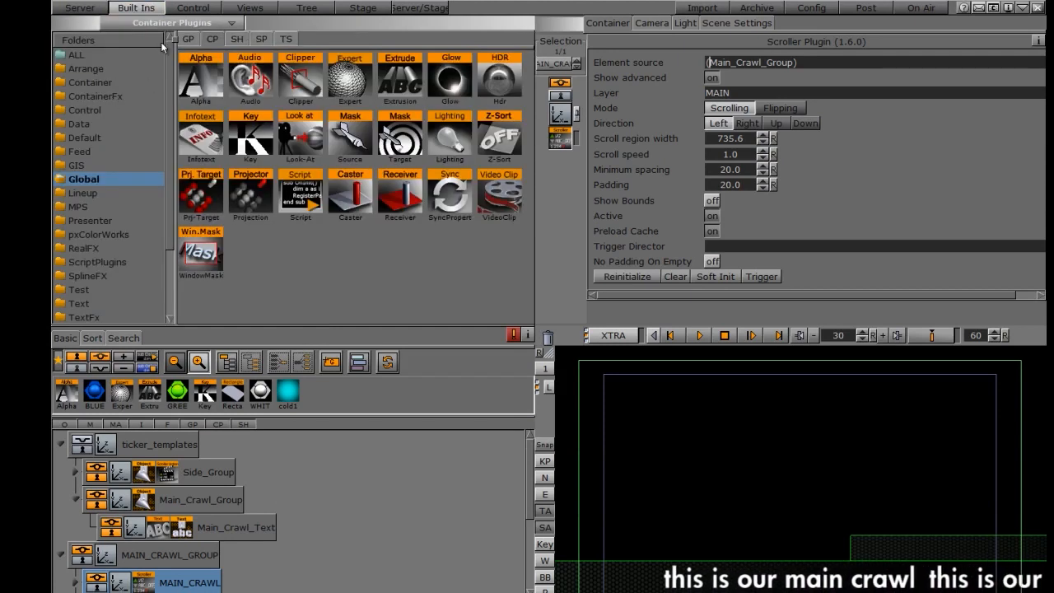
pyautogui.click(79, 8)
pyautogui.click(270, 42)
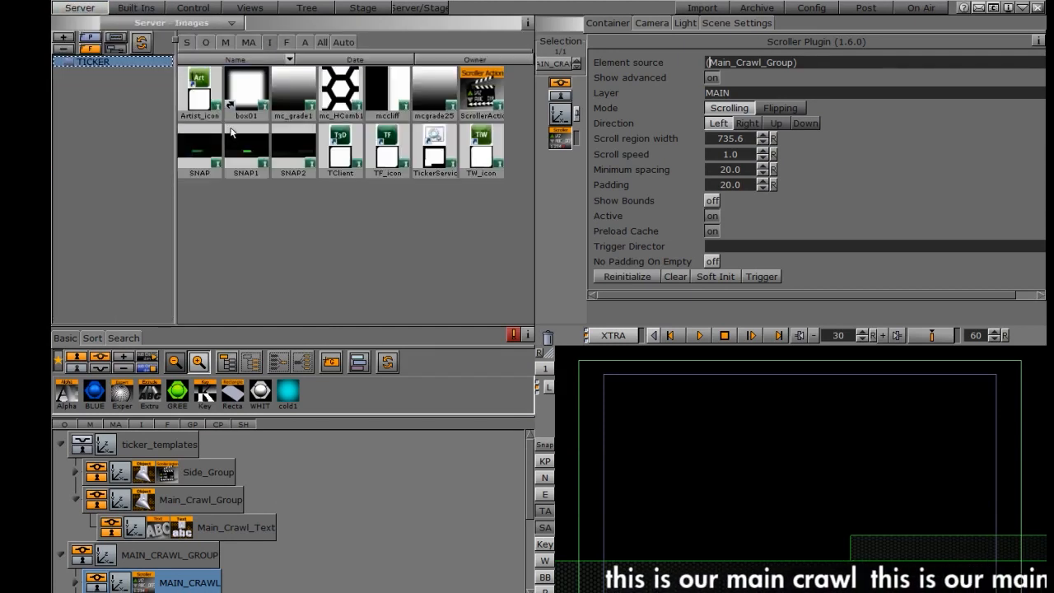
pyautogui.click(135, 7)
pyautogui.click(188, 39)
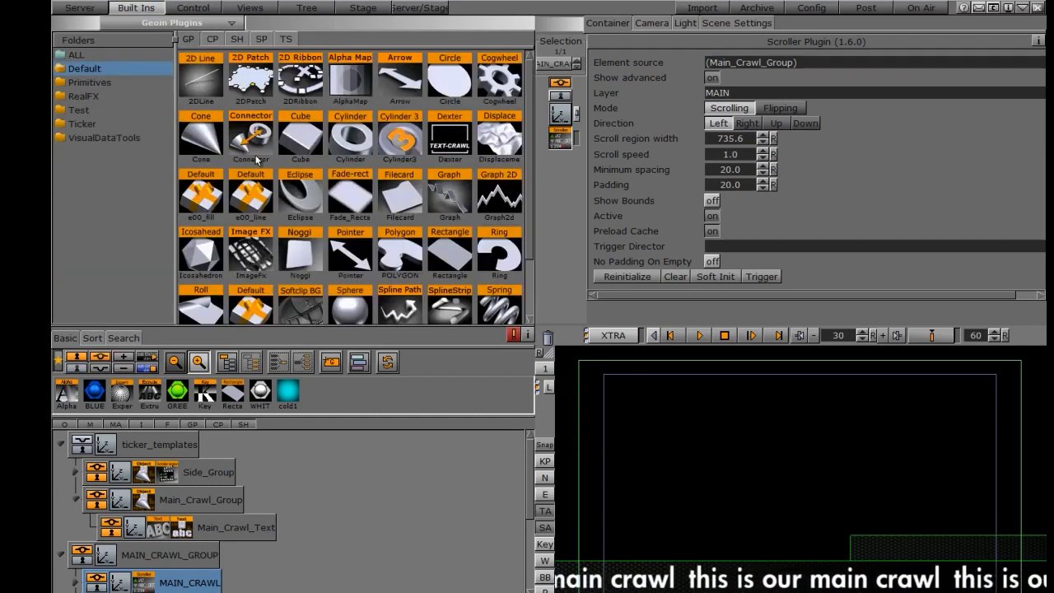
pyautogui.moveTo(528, 162)
pyautogui.mouseDown()
pyautogui.moveTo(529, 244)
pyautogui.moveTo(535, 153)
pyautogui.mouseUp()
pyautogui.moveTo(444, 82); pyautogui.dragTo(266, 498)
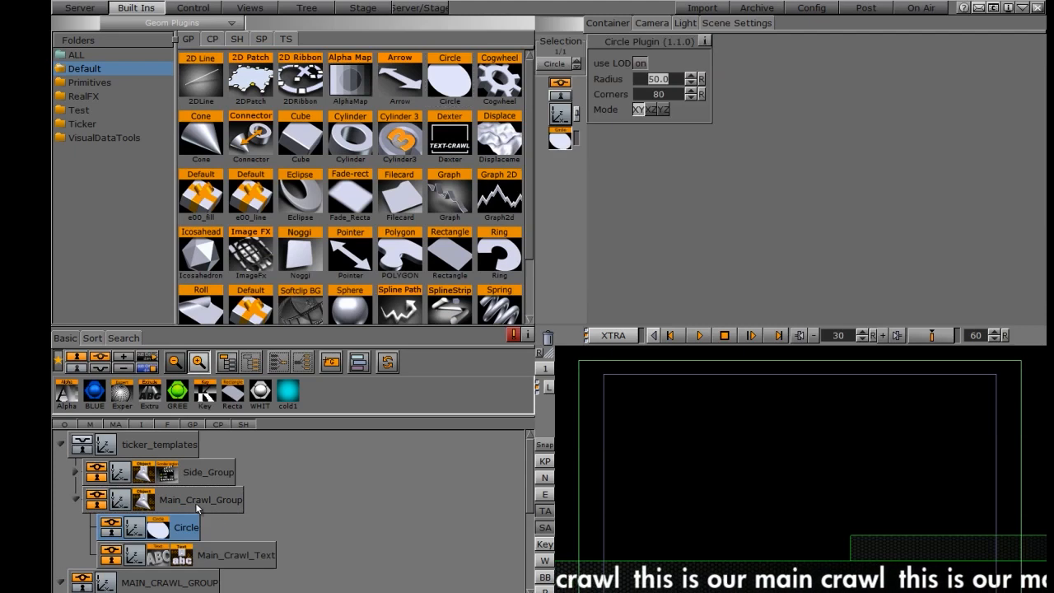
# Step: Give the circle the GREEN material, scale it to 0.23 and position it at -23, 9
pyautogui.moveTo(177, 392); pyautogui.dragTo(138, 534)
pyautogui.click(133, 528)
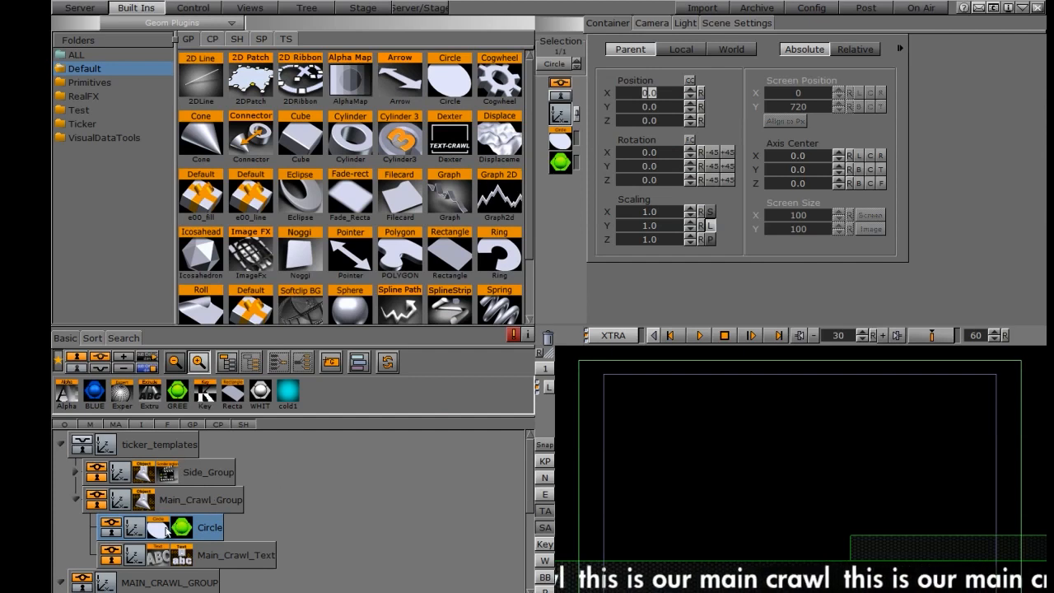
pyautogui.click(82, 445)
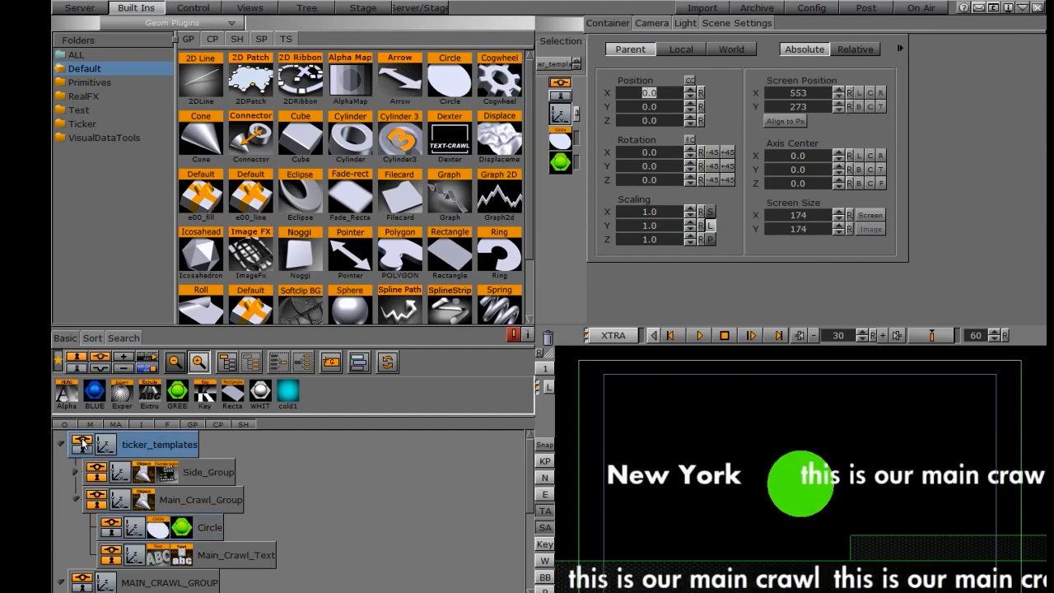
pyautogui.click(137, 530)
pyautogui.moveTo(651, 211); pyautogui.dragTo(600, 210)
pyautogui.moveTo(636, 105)
pyautogui.mouseDown()
pyautogui.moveTo(653, 98)
pyautogui.moveTo(638, 98)
pyautogui.mouseUp()
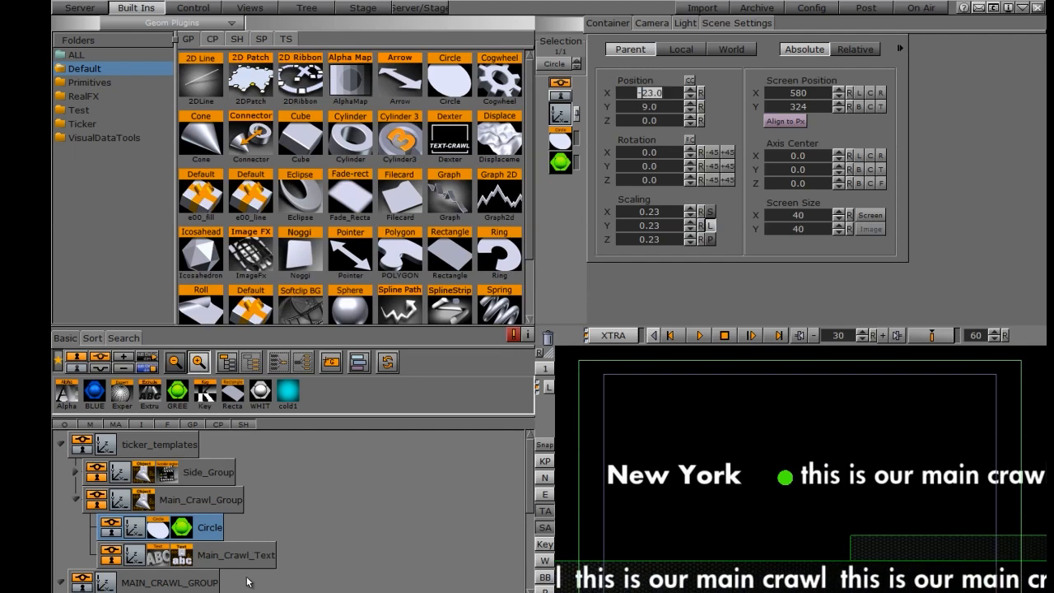
pyautogui.click(75, 499)
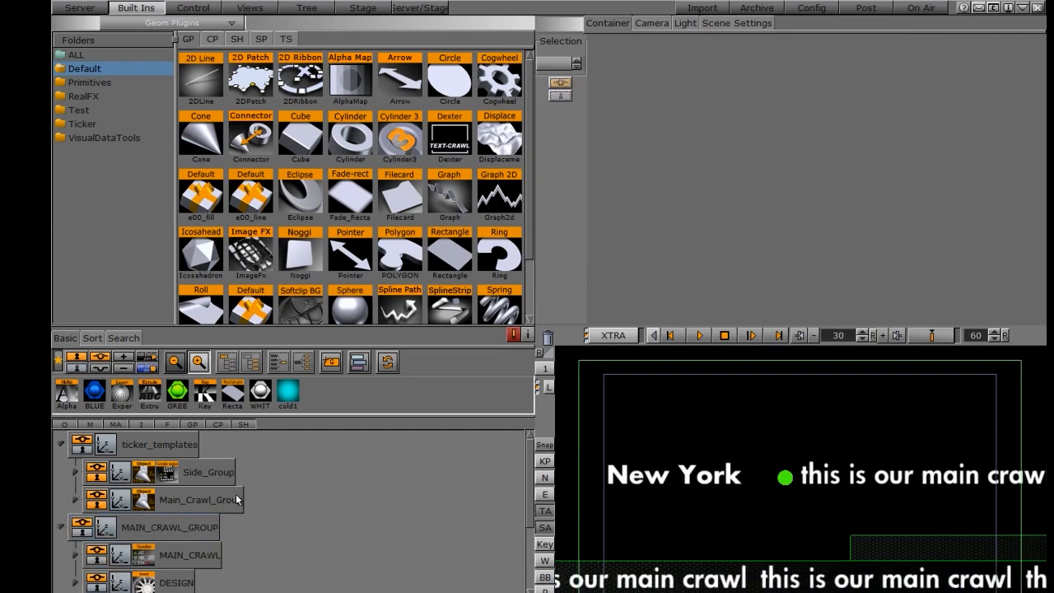
# Step: Reinitialize the MAIN_CRAWL scroller so the crawl runs with green circle bullets
pyautogui.click(80, 444)
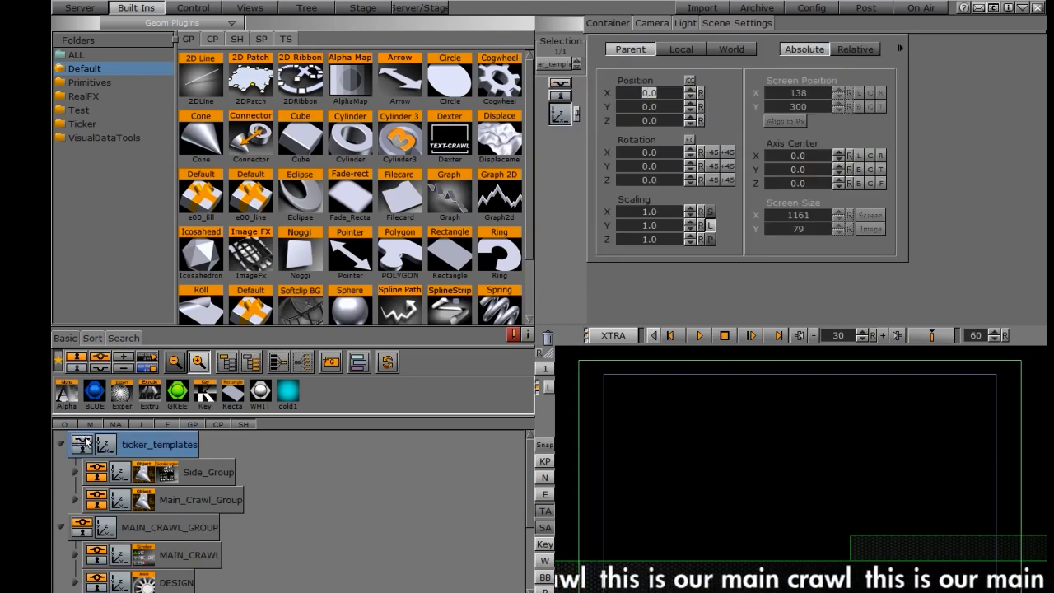
pyautogui.scroll(-3, 521, 538)
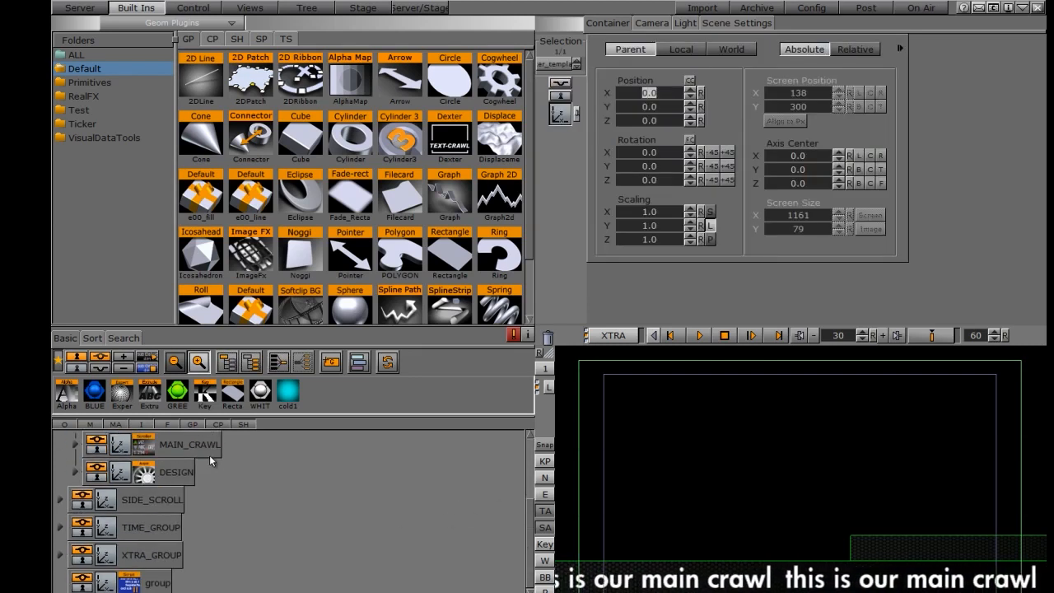
pyautogui.click(142, 447)
pyautogui.click(625, 275)
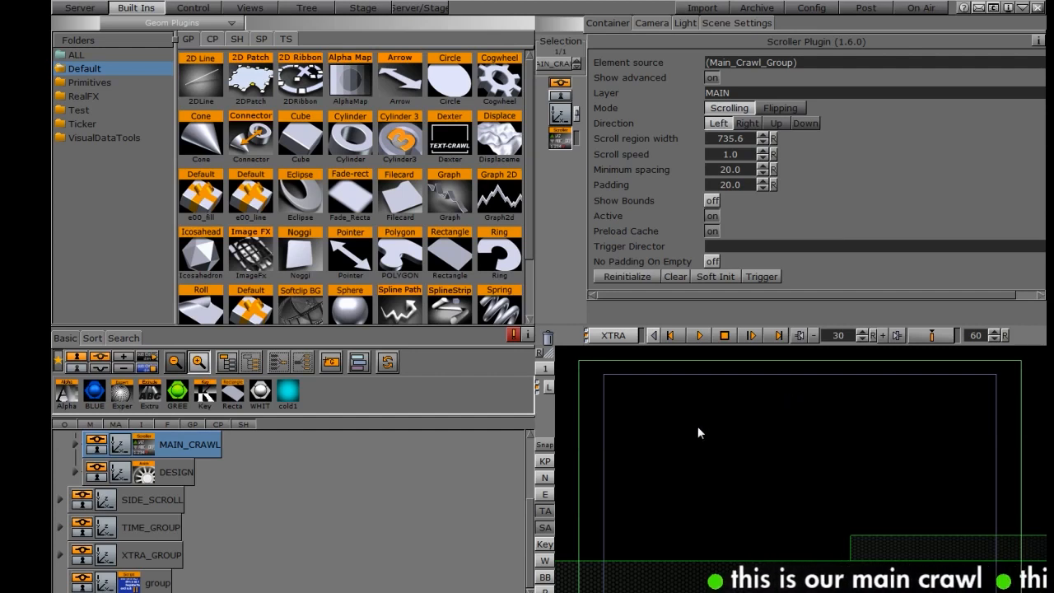
# Step: Expand Main_Crawl_Group in the scene tree to show Circle and Main_Crawl_Text
pyautogui.click(76, 445)
pyautogui.click(76, 445)
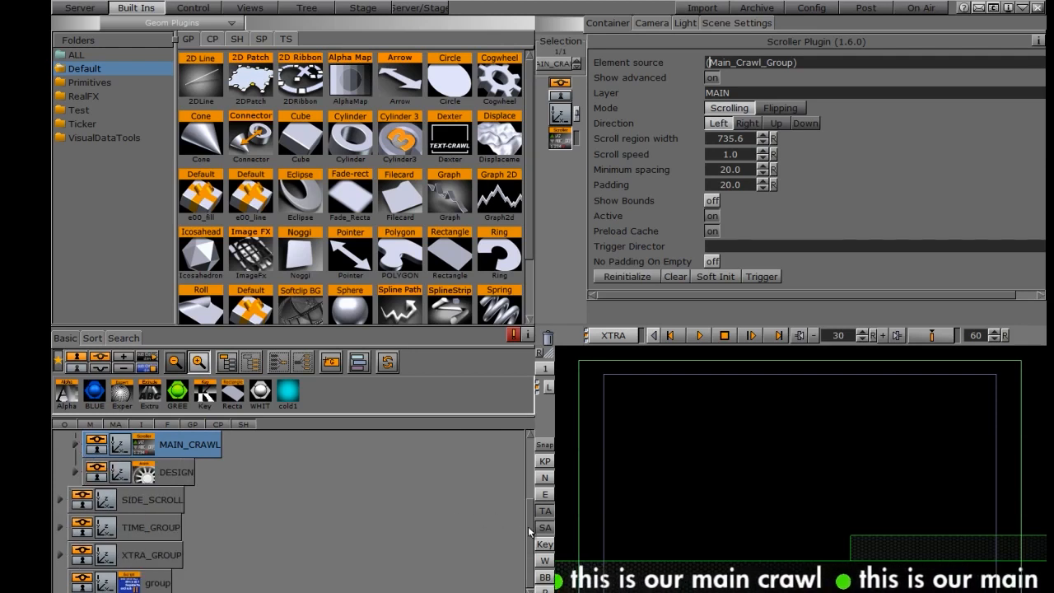
pyautogui.scroll(3, 524, 524)
pyautogui.click(76, 500)
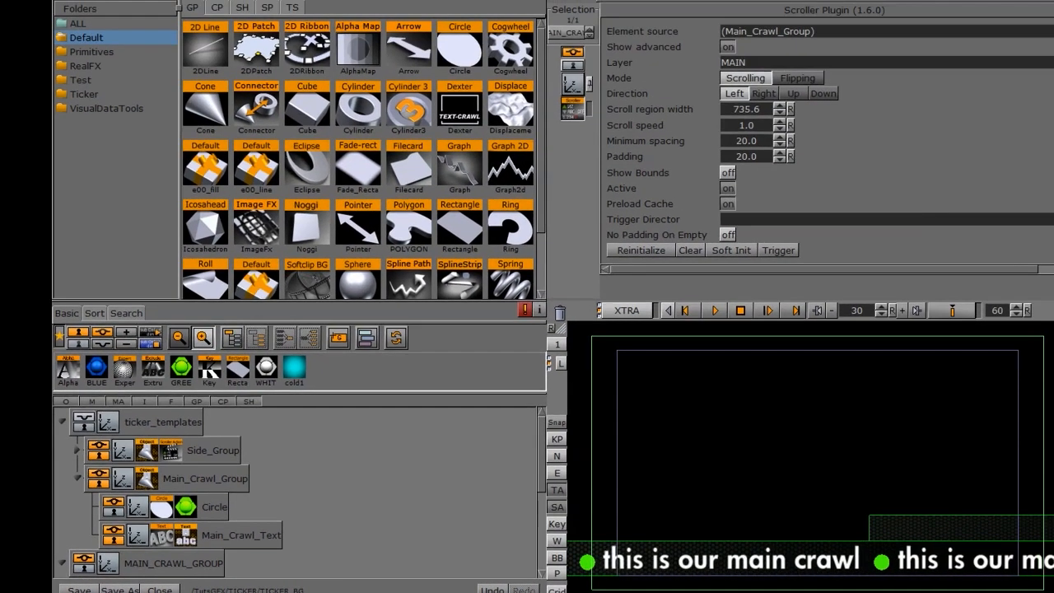
# Step: Attach a Control Image plugin to Circle with field identifier 2, then review Main_Crawl_Text's control
pyautogui.click(290, 397)
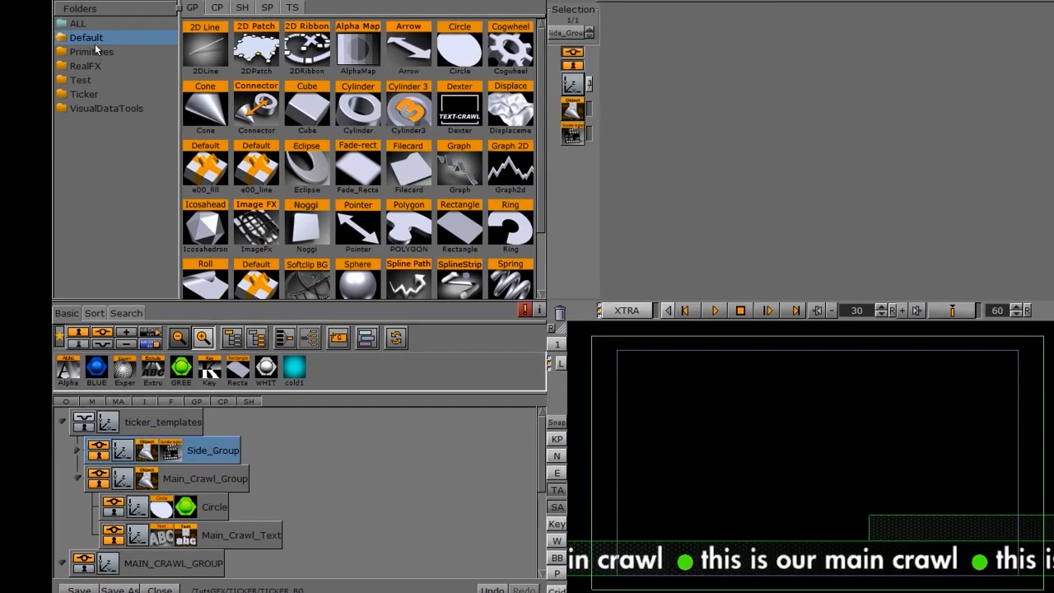
pyautogui.click(224, 12)
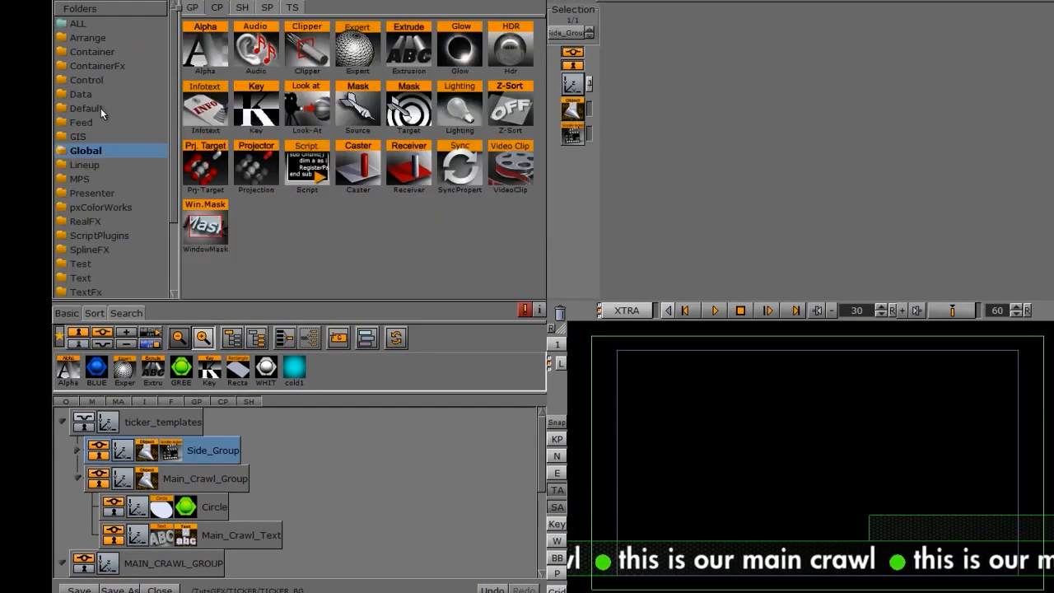
pyautogui.click(92, 80)
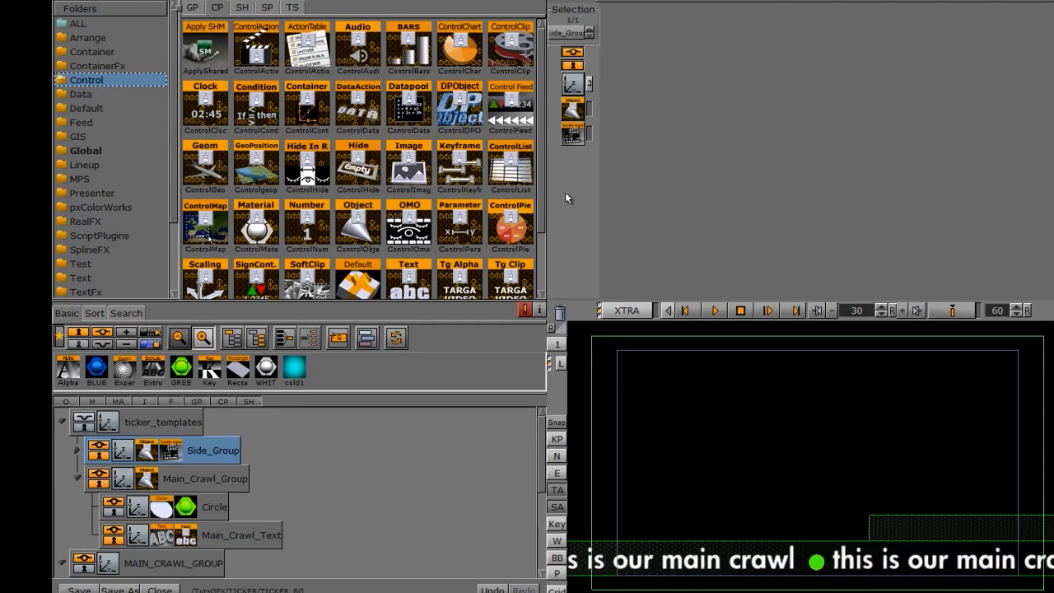
pyautogui.moveTo(540, 167)
pyautogui.mouseDown()
pyautogui.moveTo(532, 251)
pyautogui.moveTo(541, 165)
pyautogui.mouseUp()
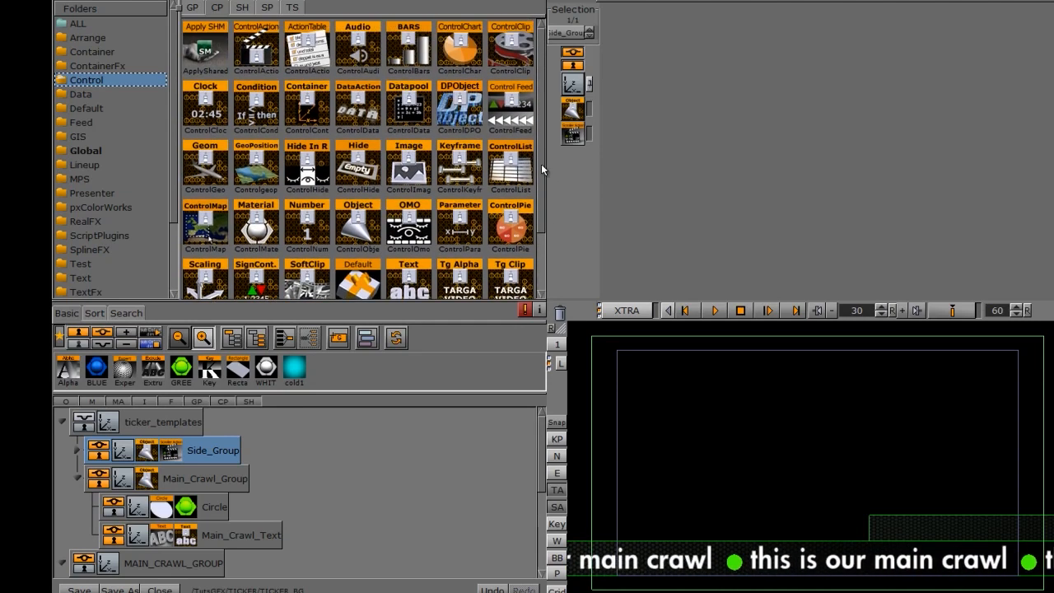
pyautogui.moveTo(410, 169); pyautogui.dragTo(209, 506)
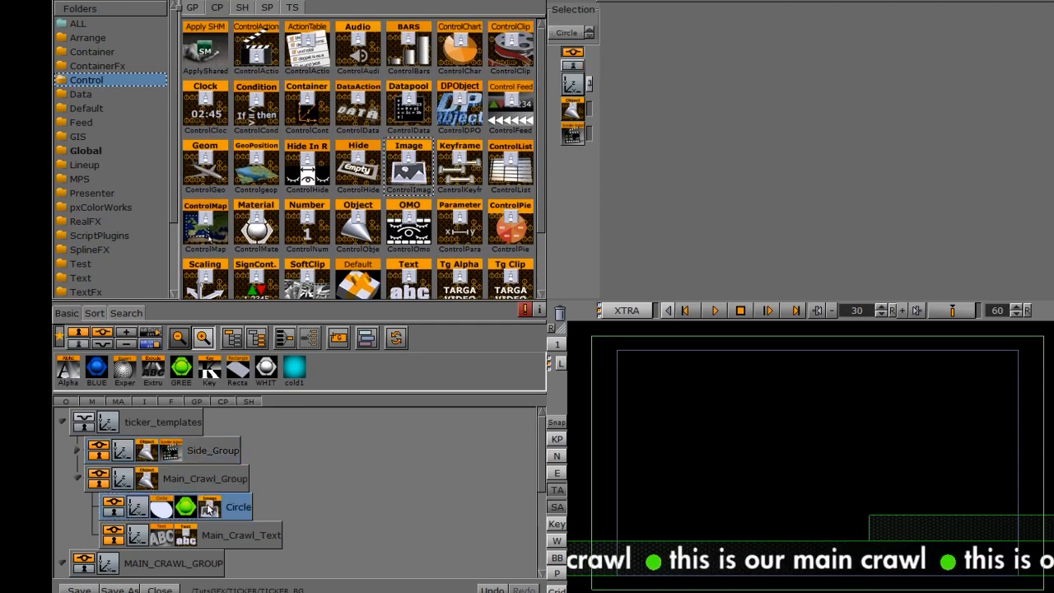
pyautogui.write('2')
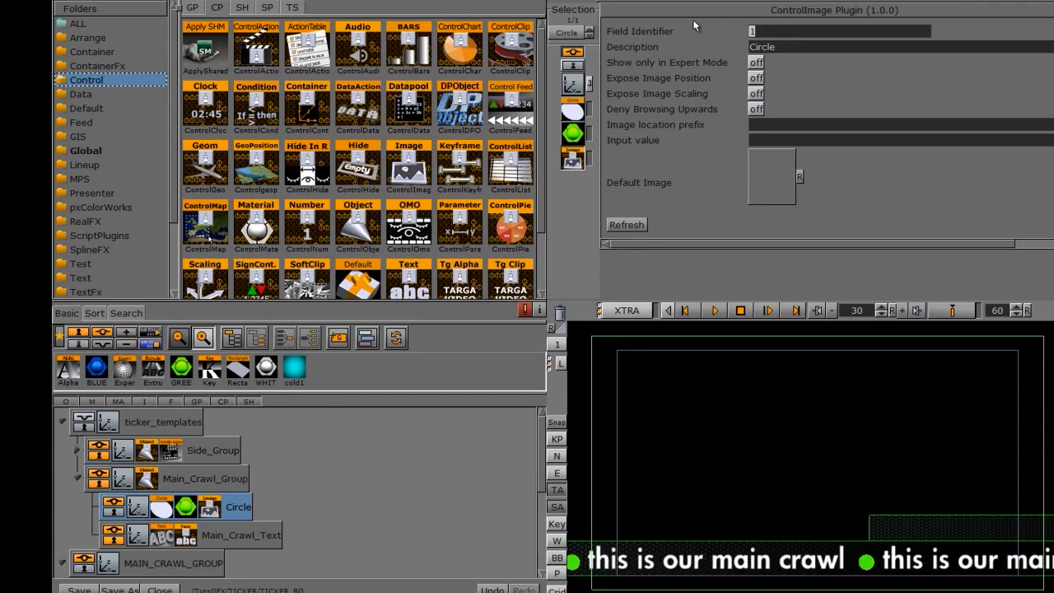
pyautogui.click(201, 544)
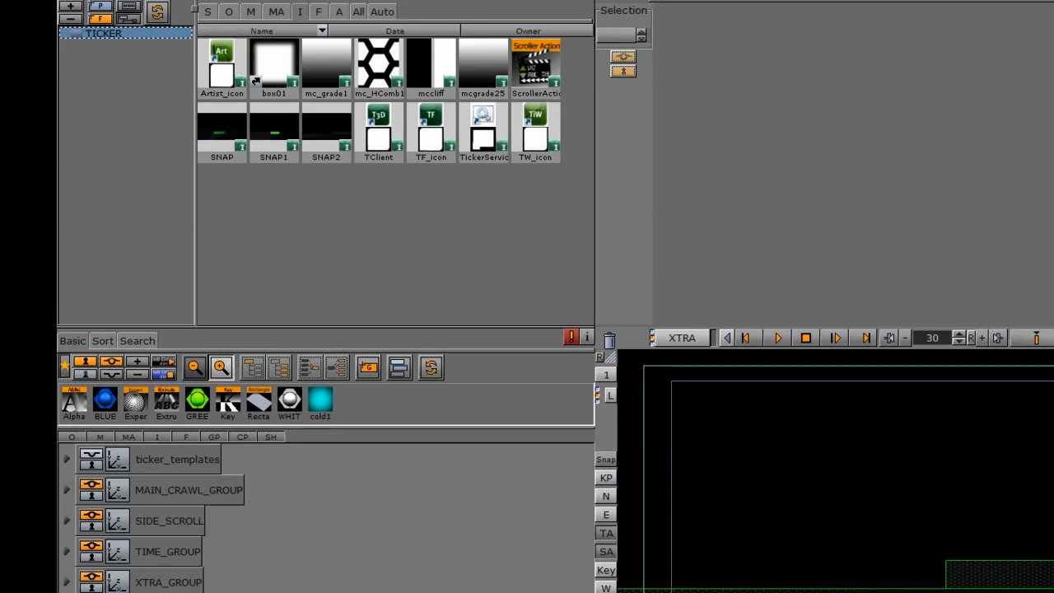
pyautogui.click(1021, 1)
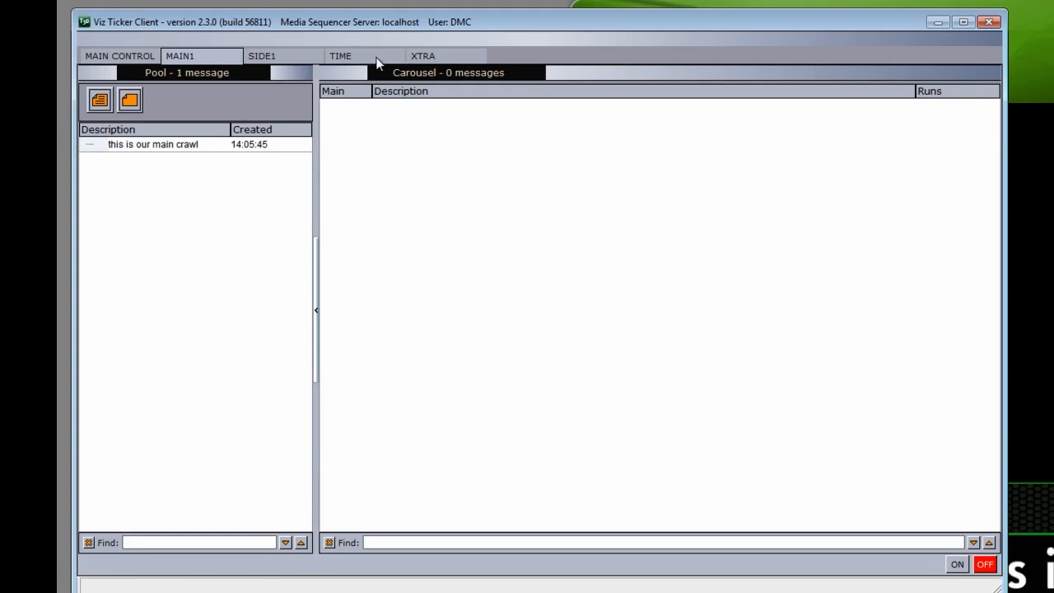
# Step: Move 'this is our main crawl' into the carousel and add a first filler test message
pyautogui.click(137, 149)
pyautogui.moveTo(137, 151); pyautogui.dragTo(431, 165)
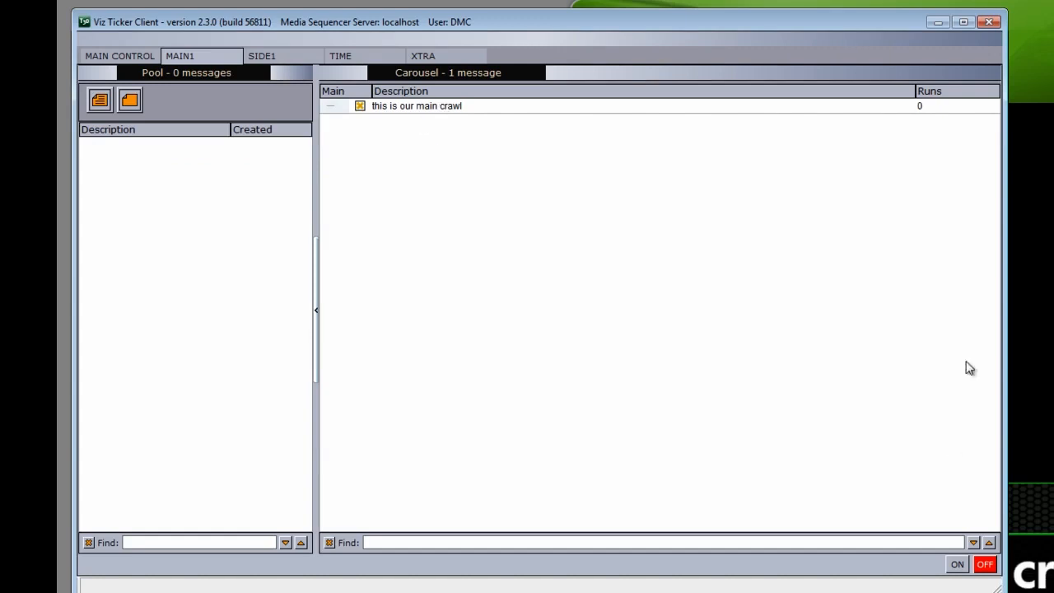
pyautogui.click(99, 100)
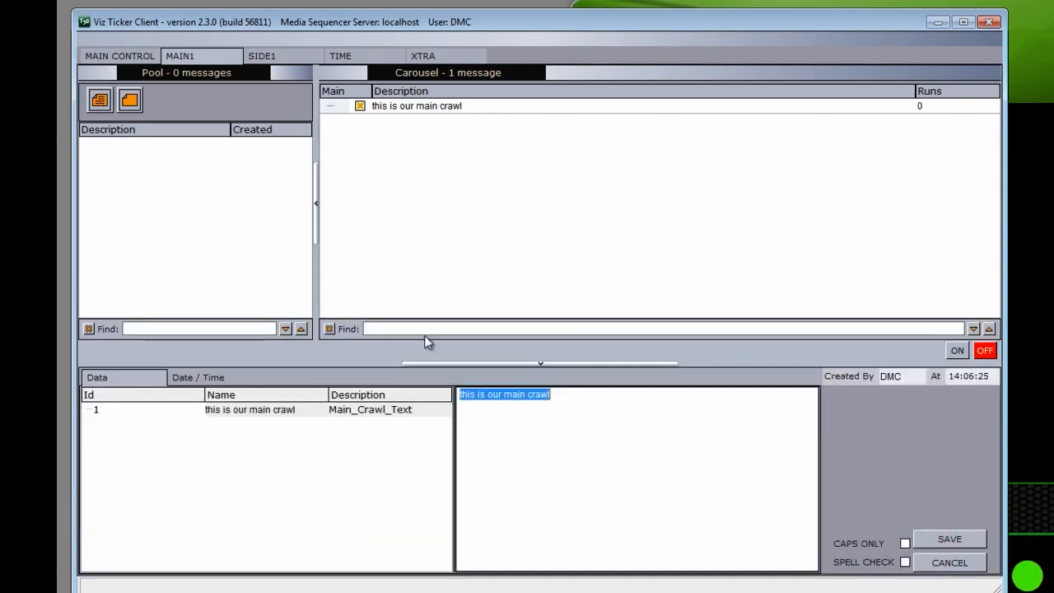
pyautogui.write('sdafdsafadsfsdaff')
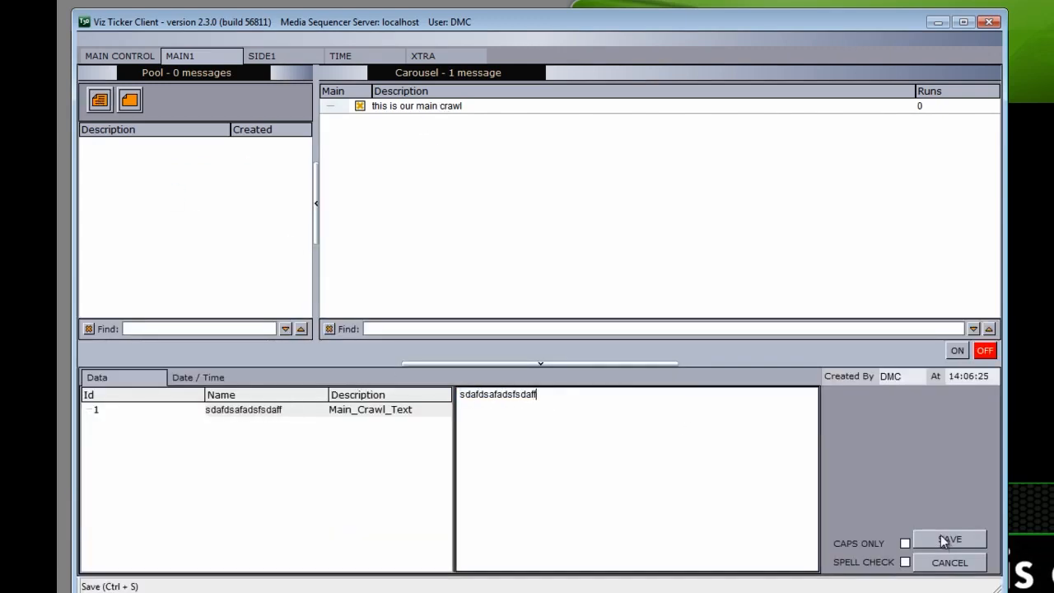
pyautogui.click(950, 538)
pyautogui.moveTo(193, 150); pyautogui.dragTo(476, 171)
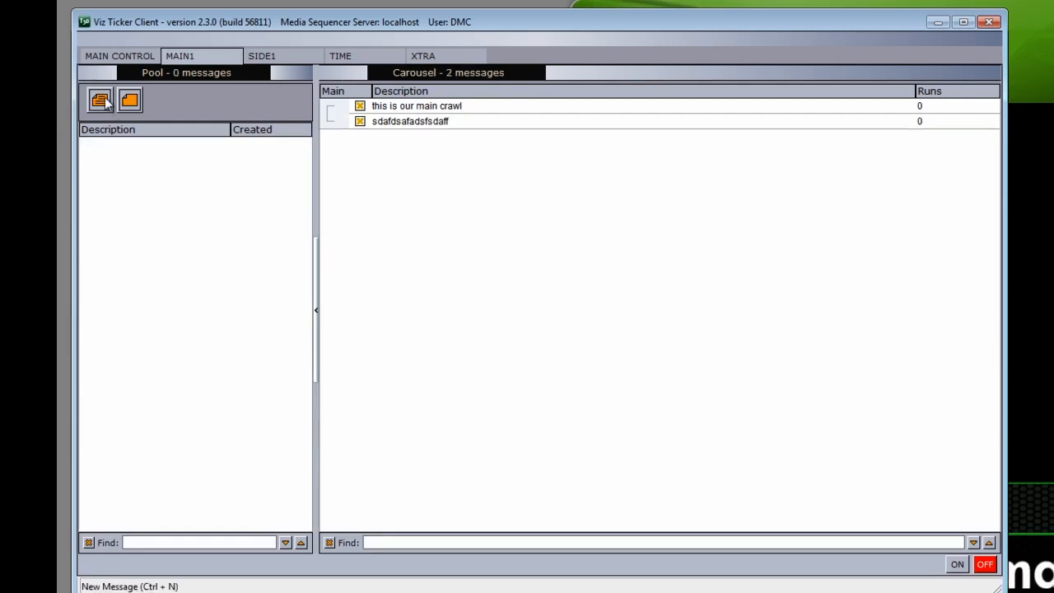
# Step: Add a second, longer filler test message to the carousel, then select the main crawl message
pyautogui.click(100, 101)
pyautogui.write('sdafadsfsdafadsfdsafdsafsdafsdafadsfadsfadsfadsf')
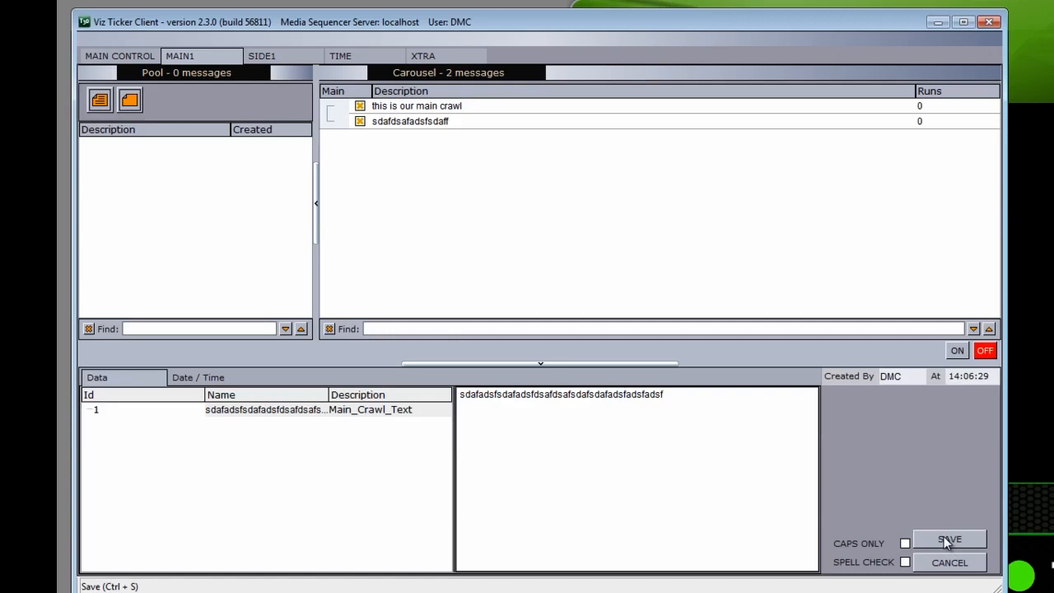
pyautogui.click(944, 536)
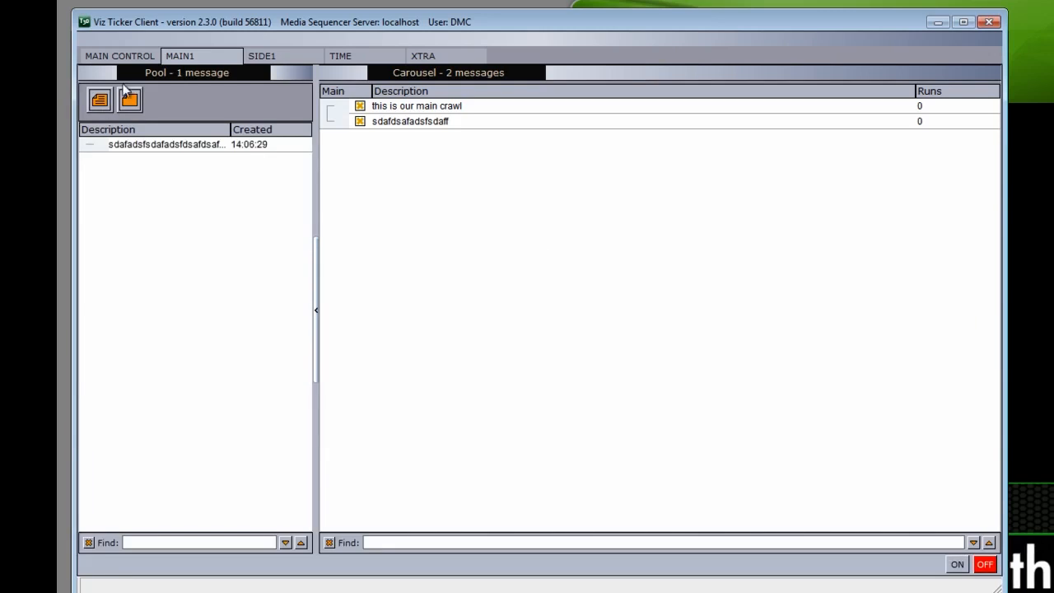
pyautogui.moveTo(123, 143); pyautogui.dragTo(421, 209)
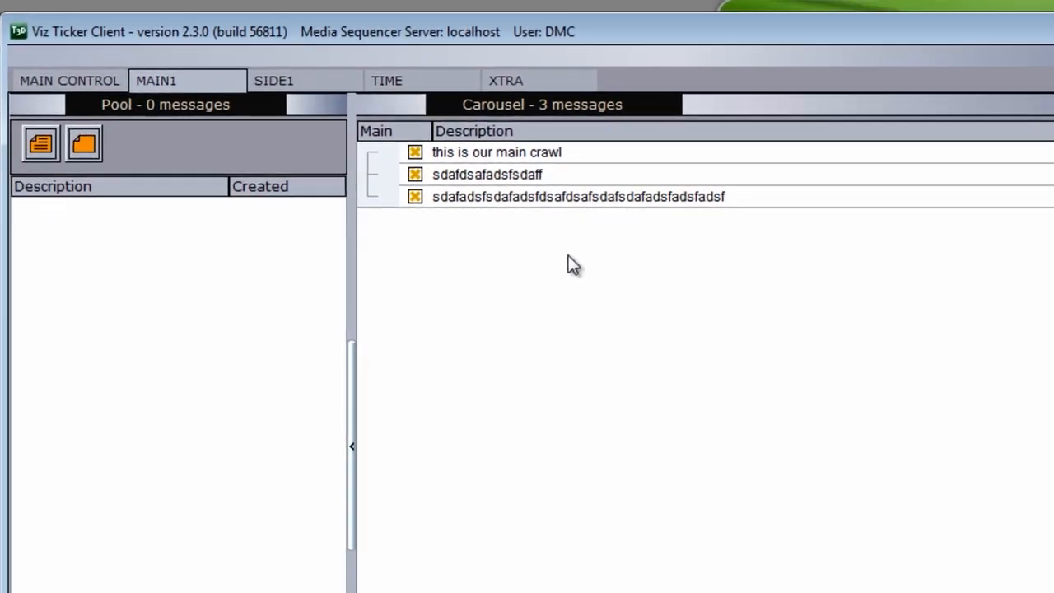
pyautogui.click(501, 157)
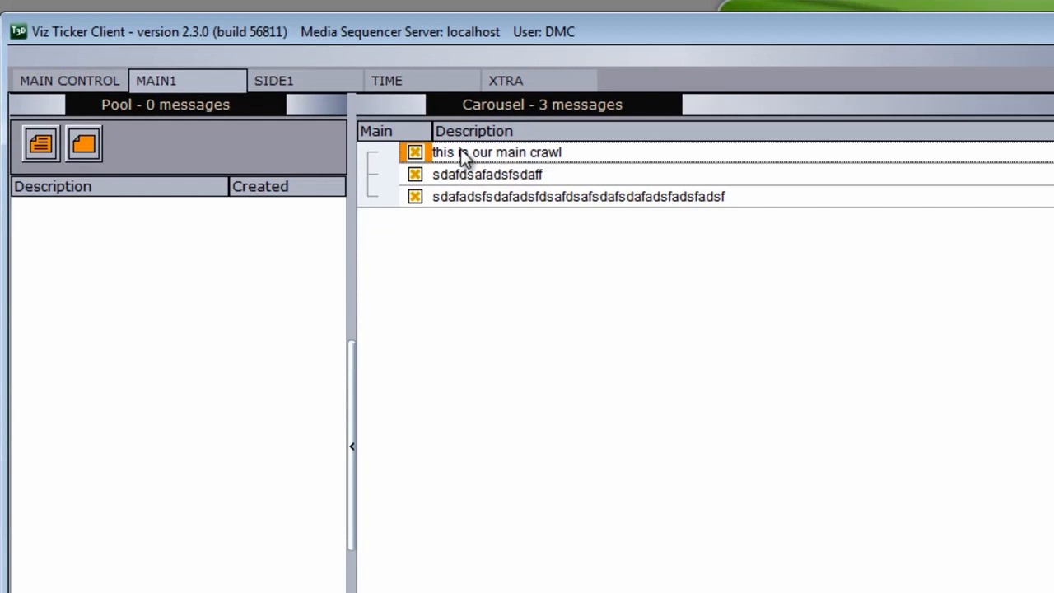
# Step: Set the third carousel message to play next and deactivate the second message
pyautogui.rightClick(476, 196)
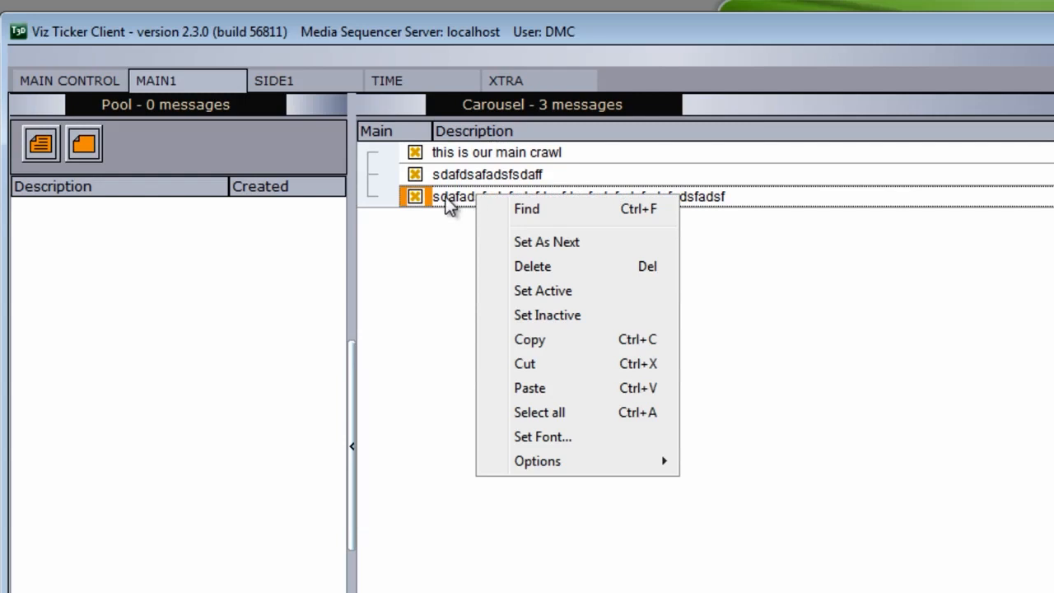
pyautogui.click(543, 241)
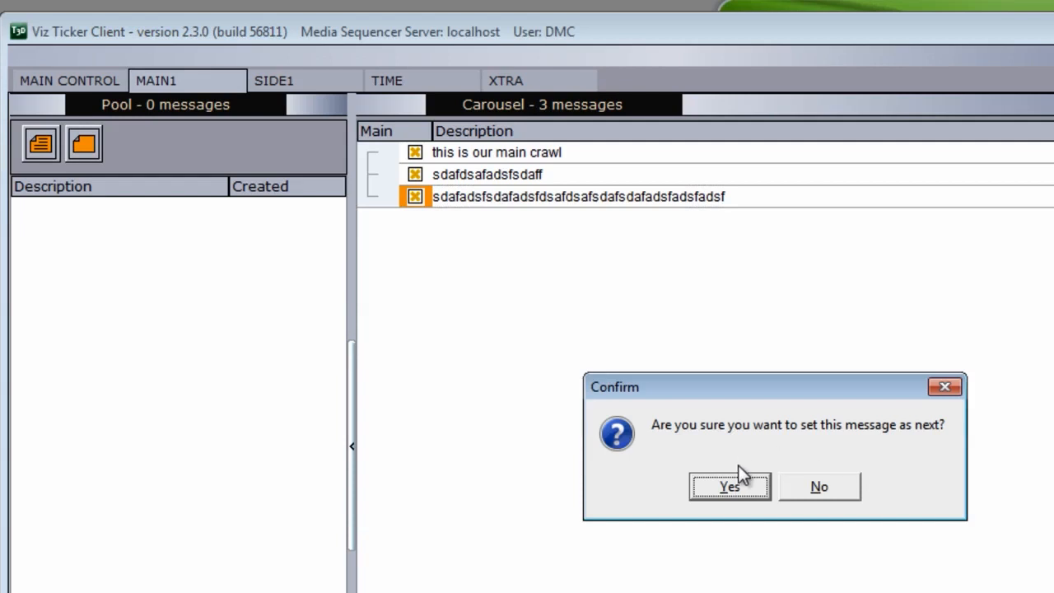
pyautogui.click(728, 488)
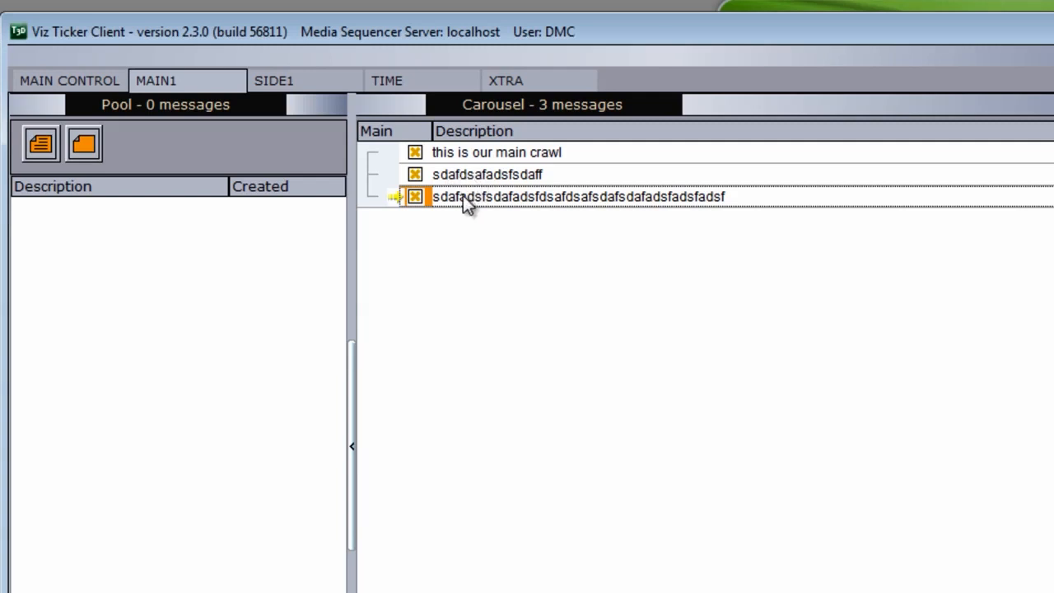
pyautogui.click(463, 153)
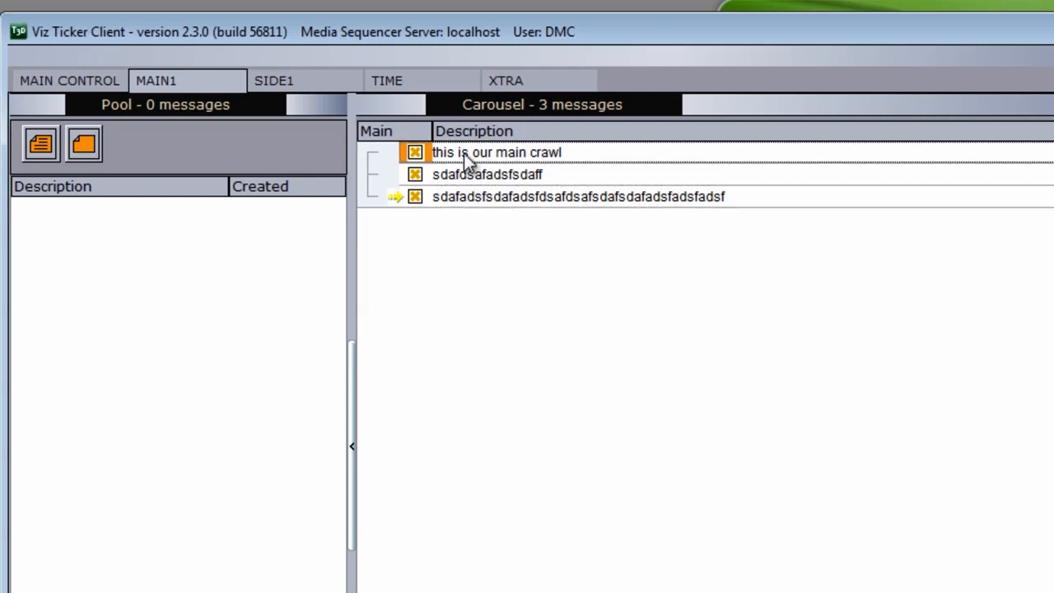
pyautogui.click(415, 174)
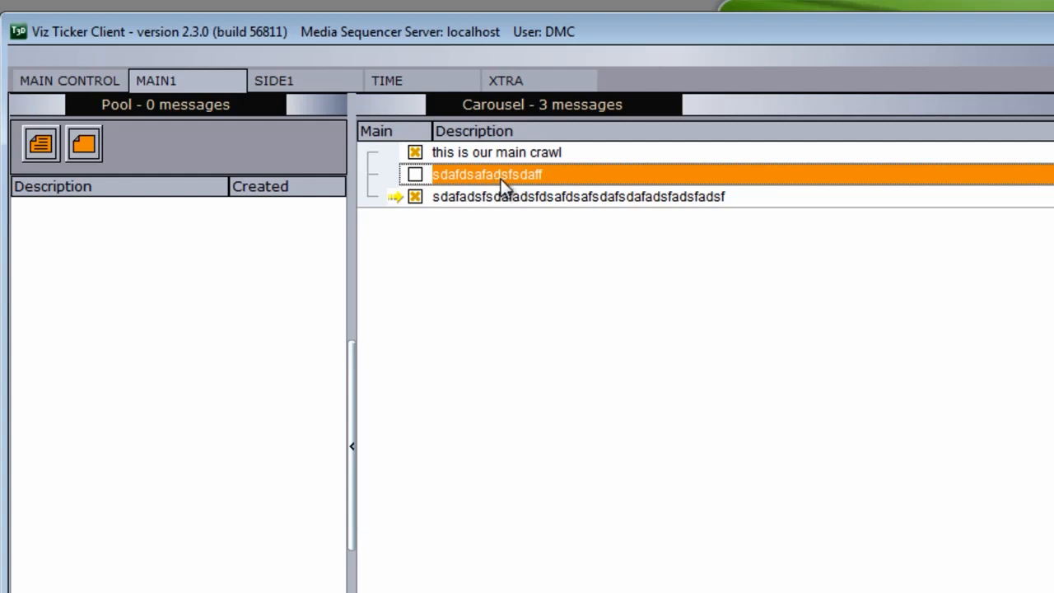
# Step: Move the third carousel message back to the MAIN1 pool
pyautogui.rightClick(586, 195)
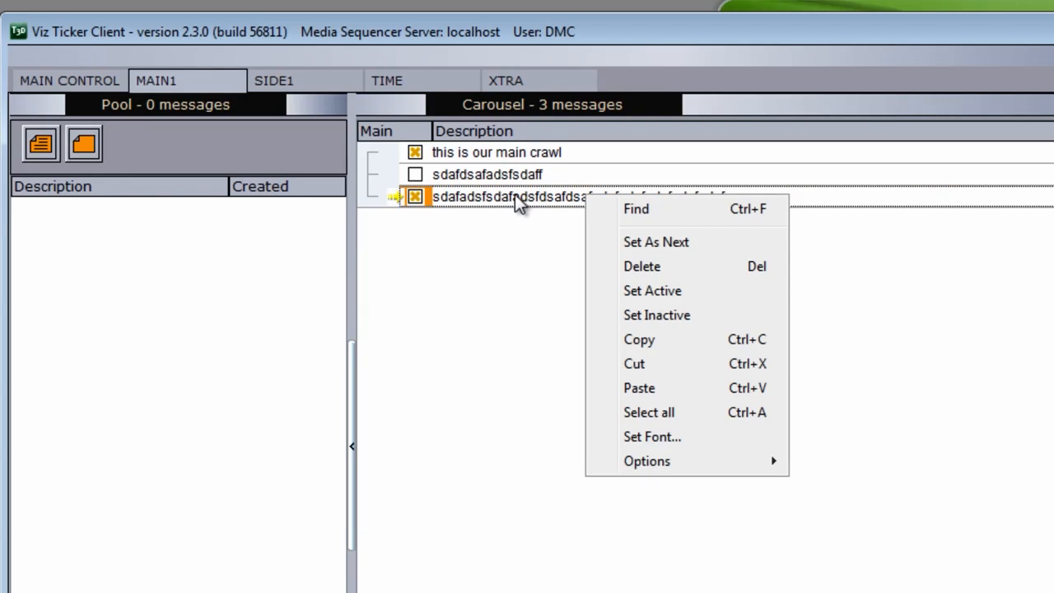
pyautogui.click(678, 269)
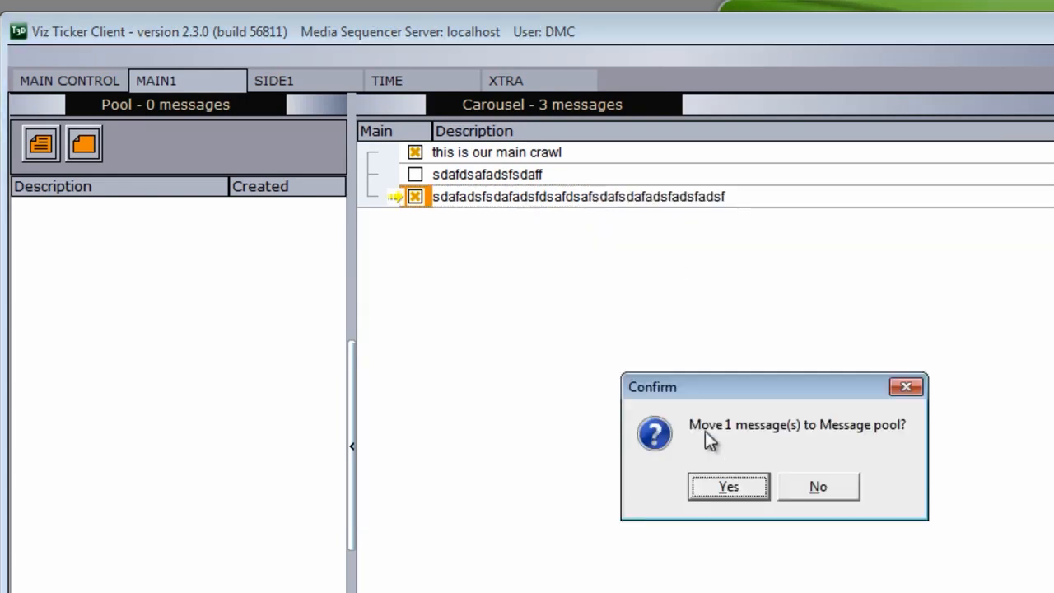
pyautogui.click(728, 486)
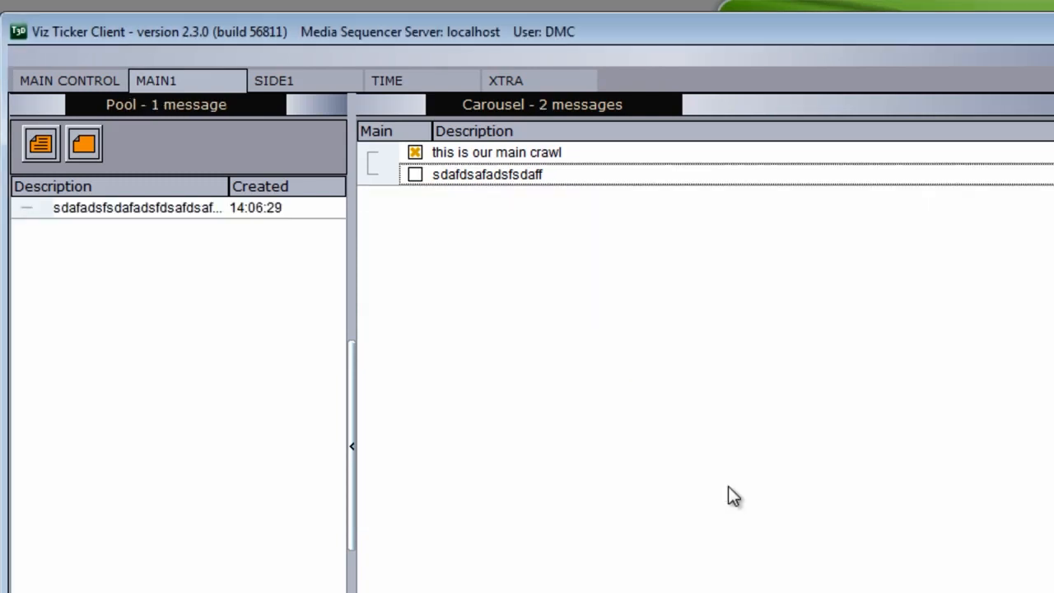